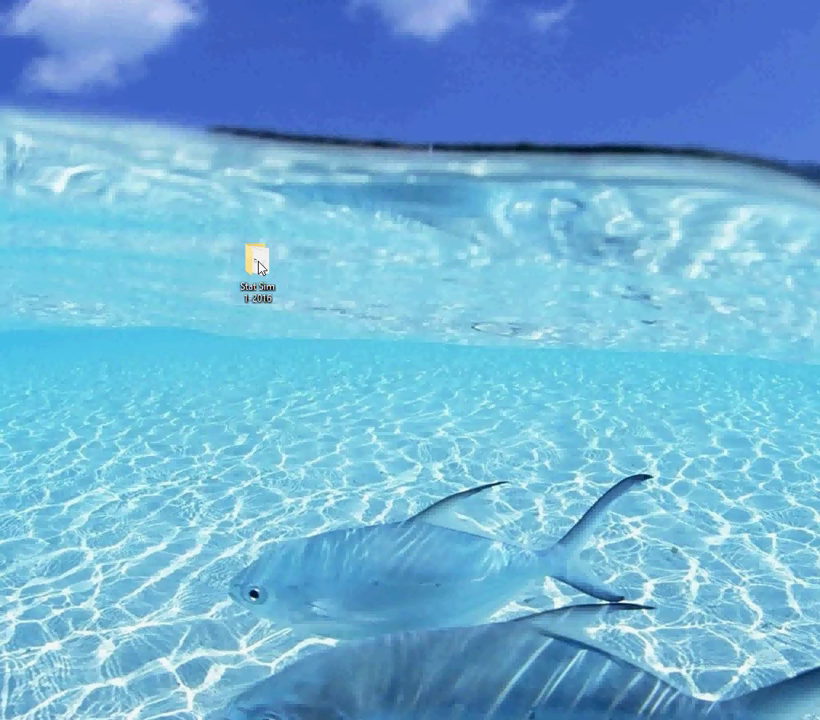
# Step: Open the Stat Sim 1-2016 folder, launch Powerball Sim, and move its window to the right
pyautogui.doubleClick(257, 262)
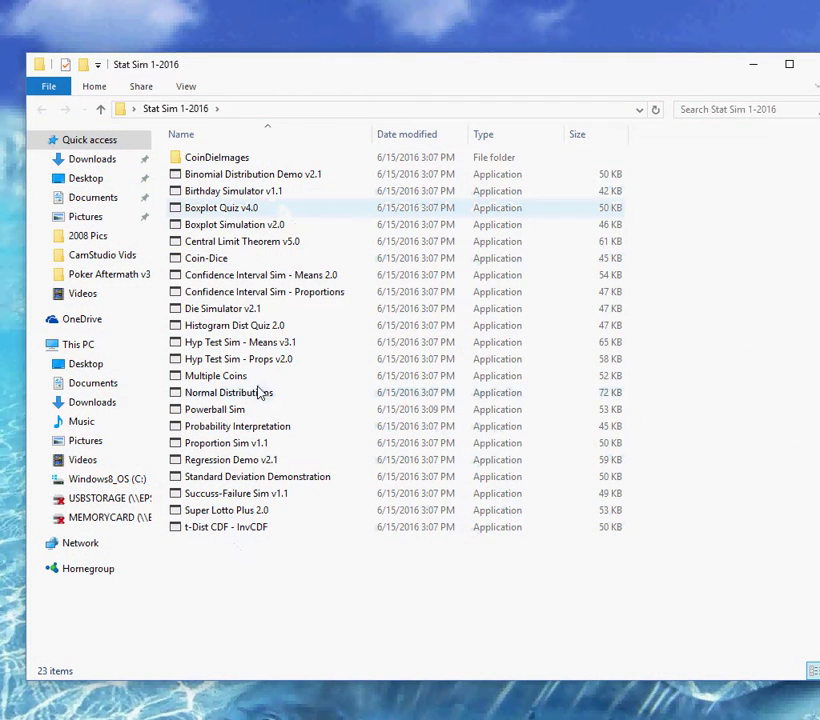
pyautogui.doubleClick(202, 413)
pyautogui.moveTo(187, 177); pyautogui.dragTo(363, 139)
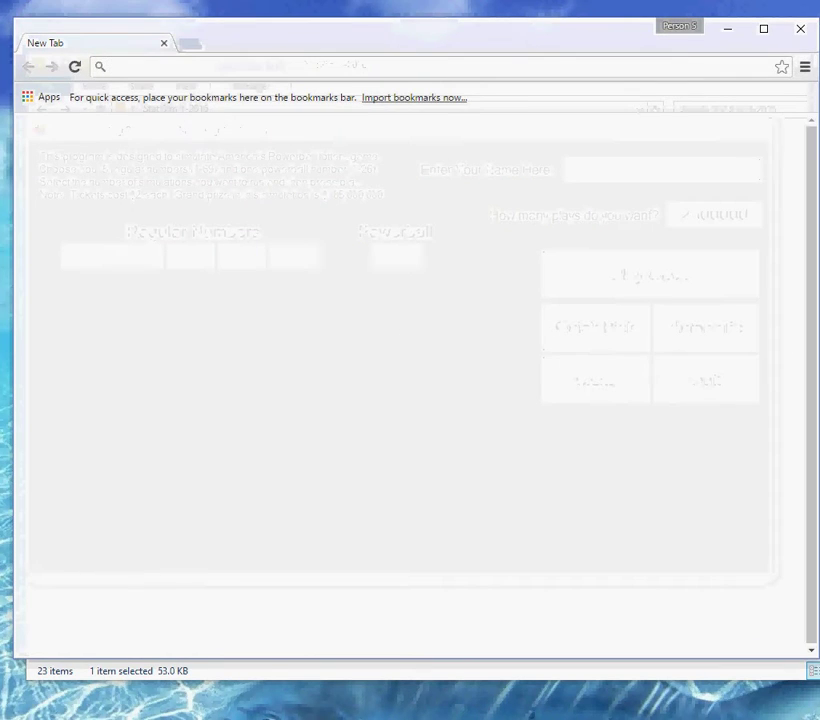
# Step: Close the new-tab window, then add 'a) Yes or No, defend your answer' under item 2 and start b)
pyautogui.click(800, 28)
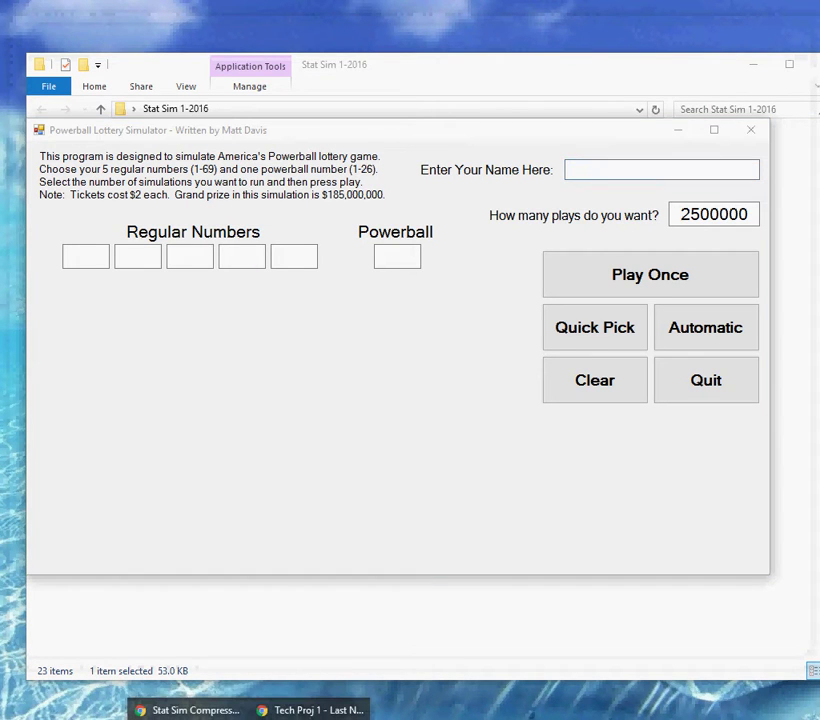
pyautogui.click(315, 710)
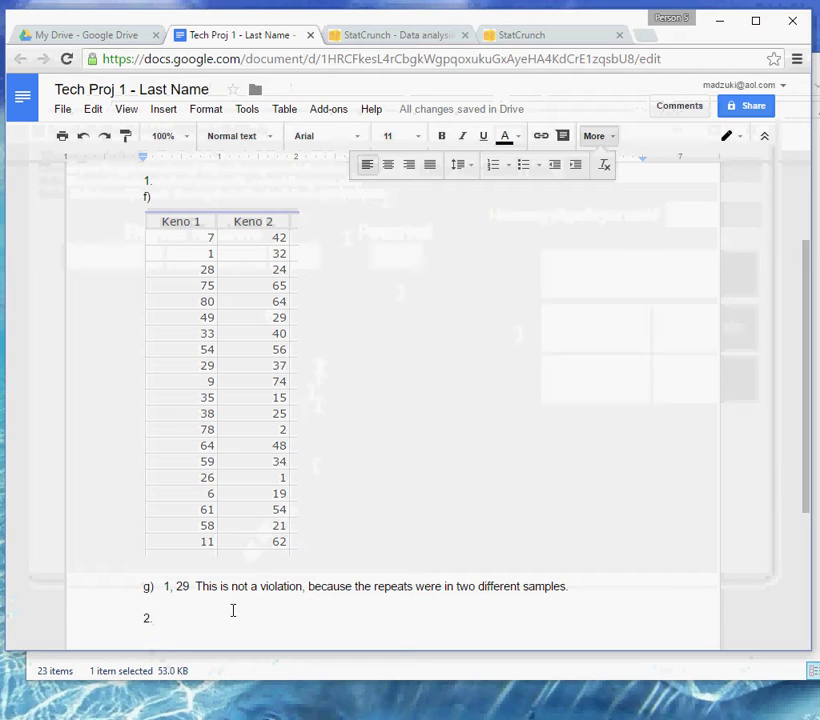
pyautogui.click(198, 619)
pyautogui.press('Return')
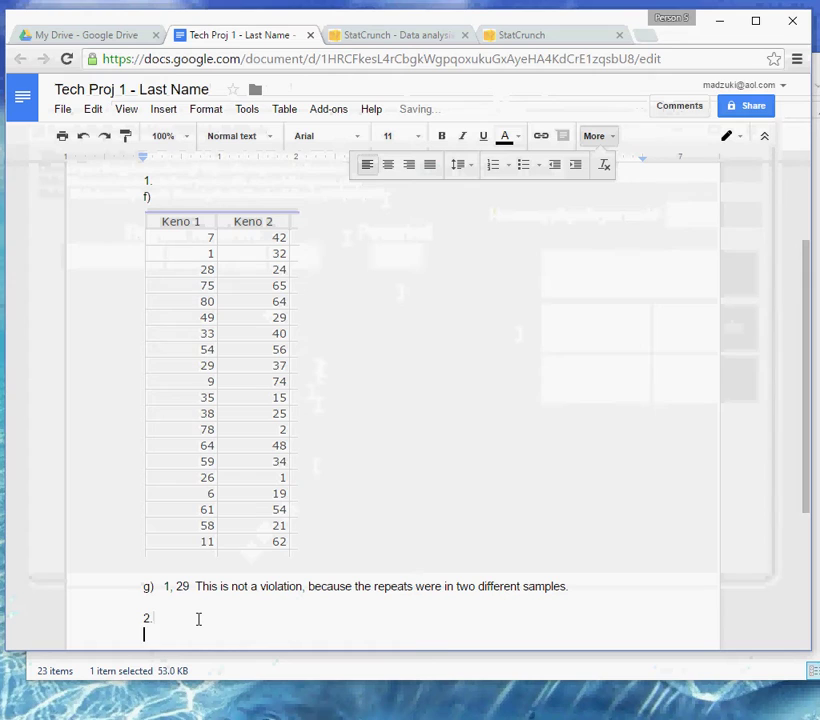
pyautogui.write('a)')
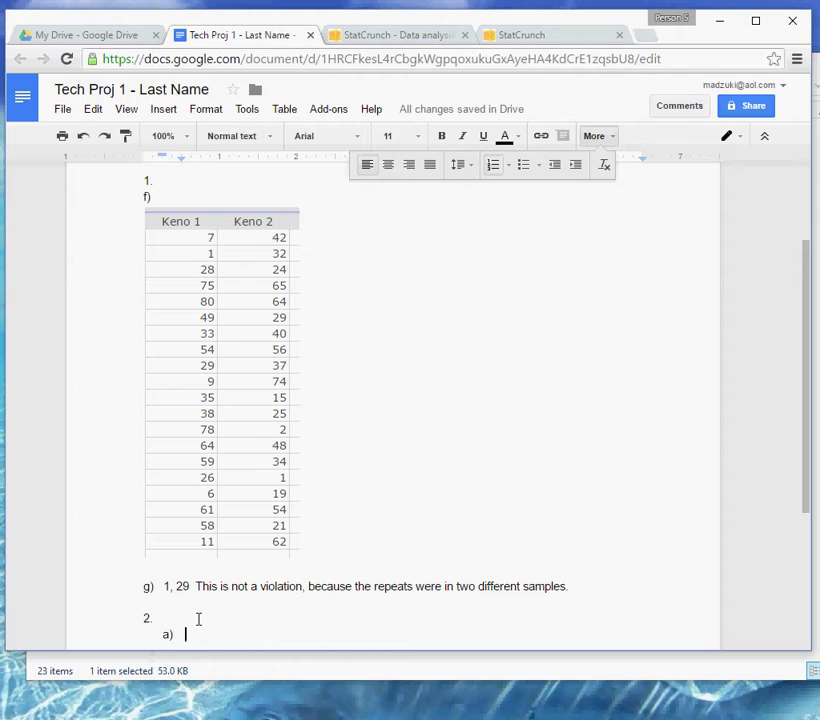
pyautogui.write(' Yes or No')
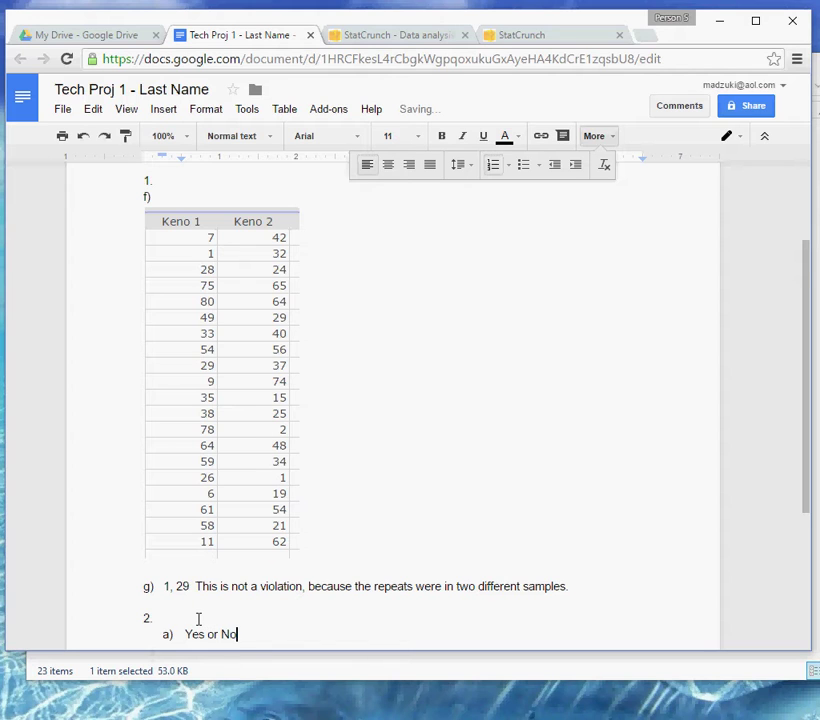
pyautogui.write(', defend your answers')
pyautogui.press('BackSpace')
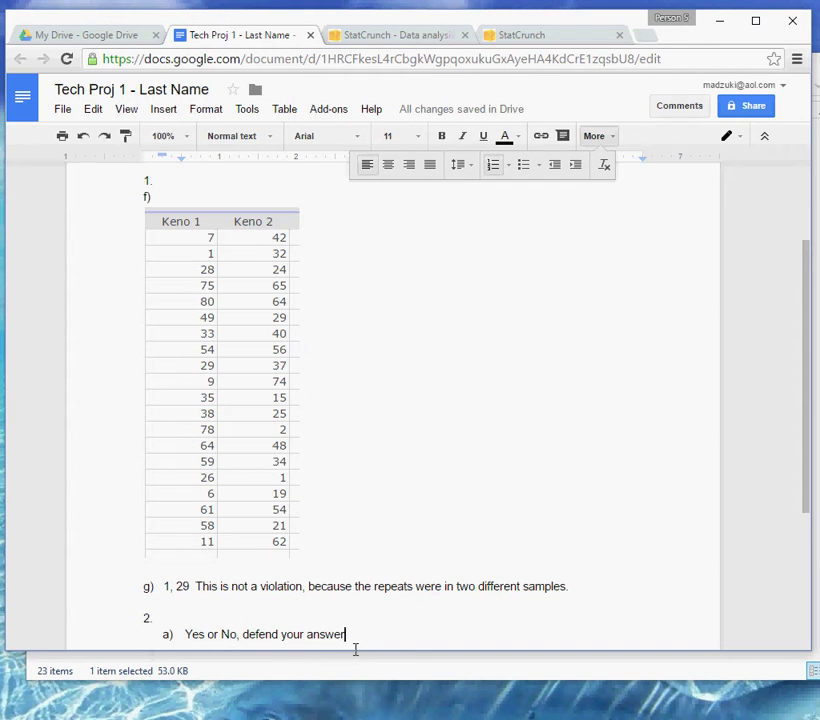
pyautogui.press('Return')
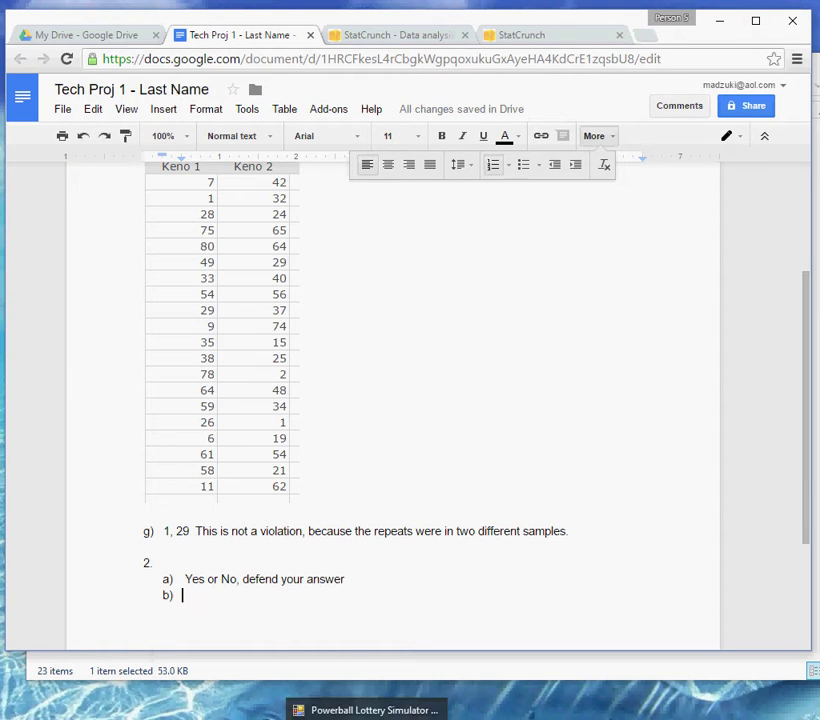
# Step: Enter your name in the simulator and Quick Pick 53, 60, 15, 44, 11 with Powerball 2
pyautogui.click(375, 703)
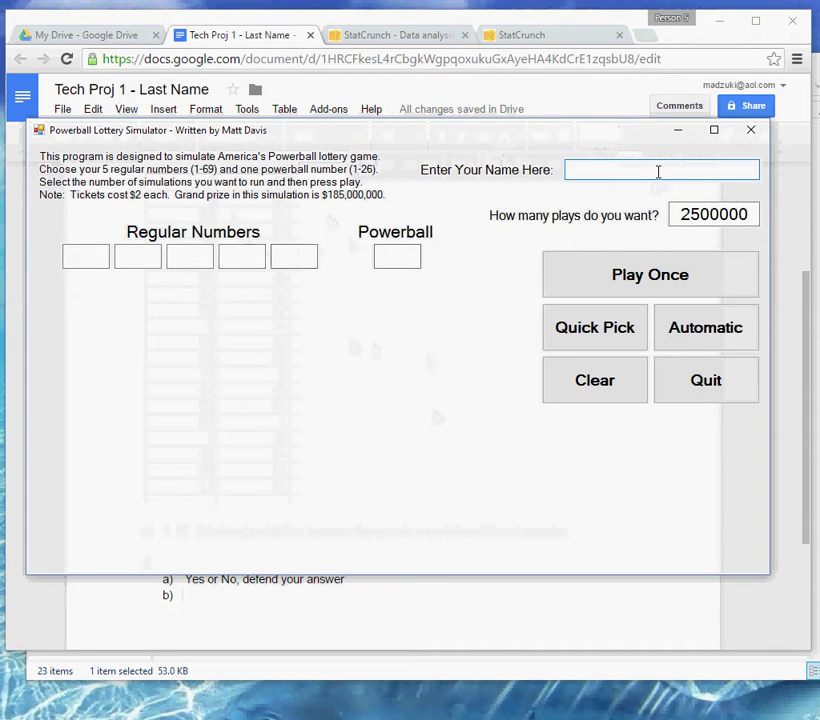
pyautogui.write('your name ')
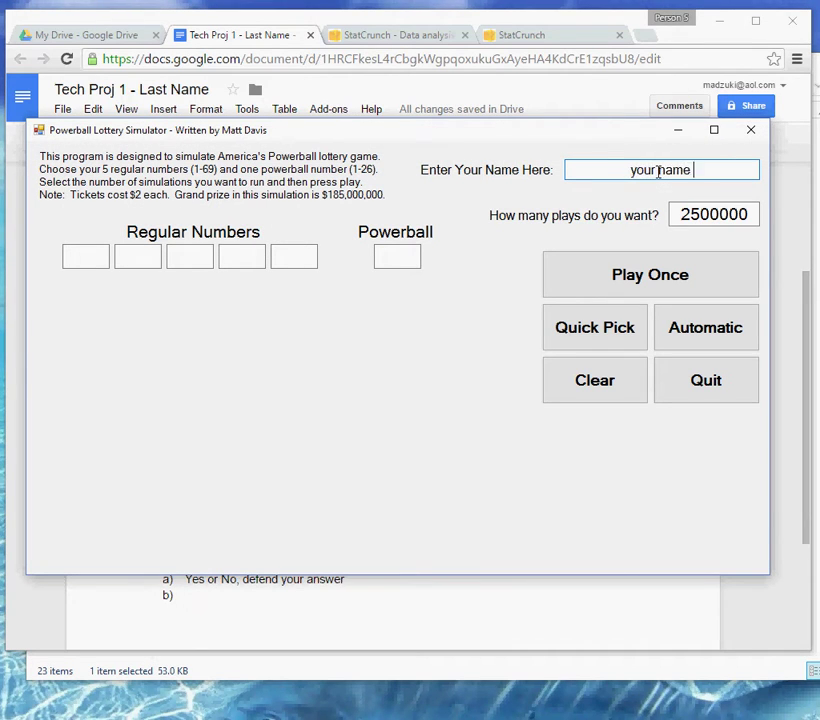
pyautogui.write('here')
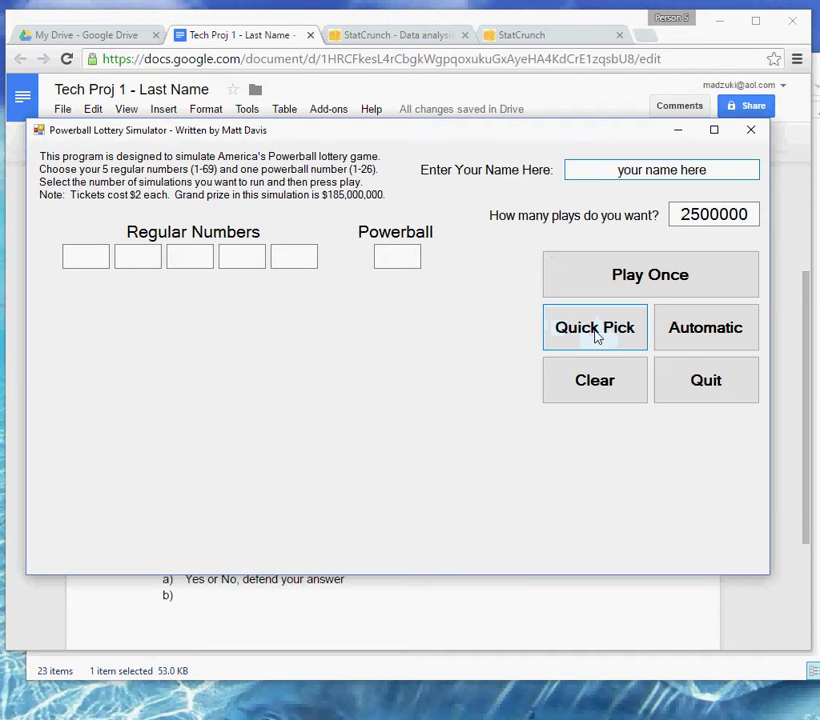
pyautogui.click(587, 338)
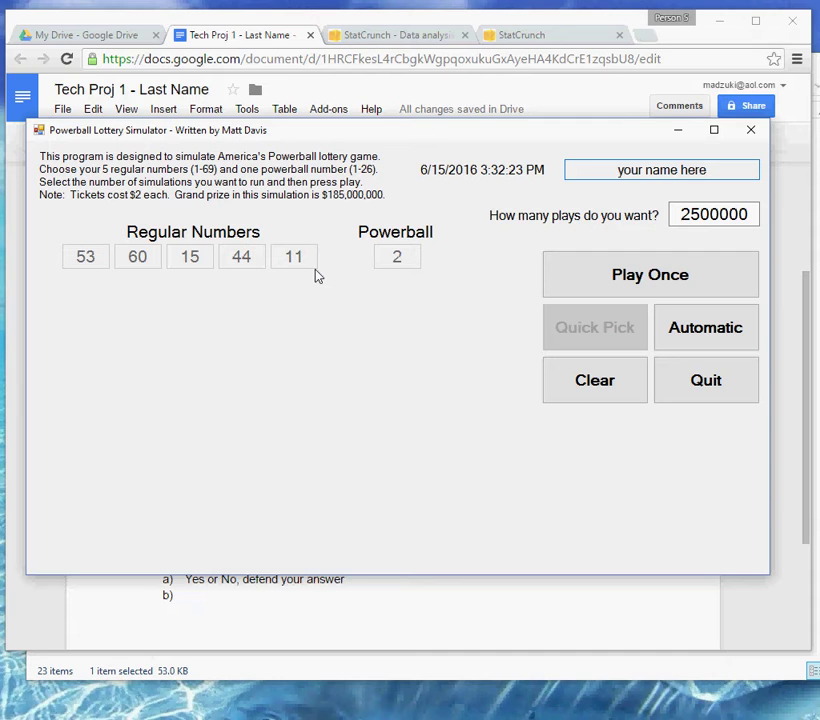
# Step: Play the ticket one at a time until 26 plays show a $4 win and ($48) loss
pyautogui.click(628, 284)
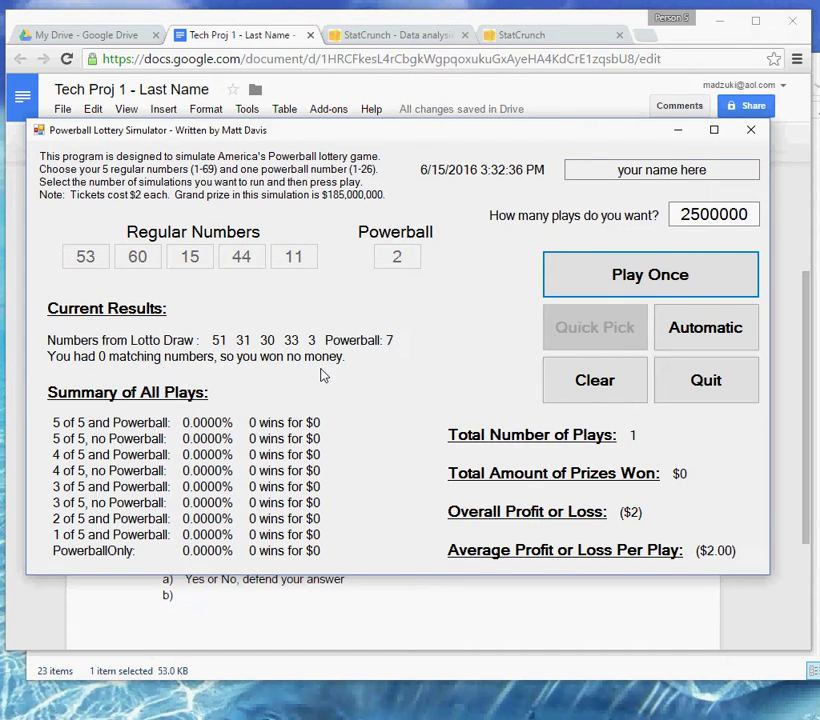
pyautogui.click(620, 283)
pyautogui.click(625, 284)
pyautogui.click(625, 283)
pyautogui.click(625, 283)
pyautogui.click(625, 283)
pyautogui.click(625, 283)
pyautogui.click(625, 283)
pyautogui.click(625, 283)
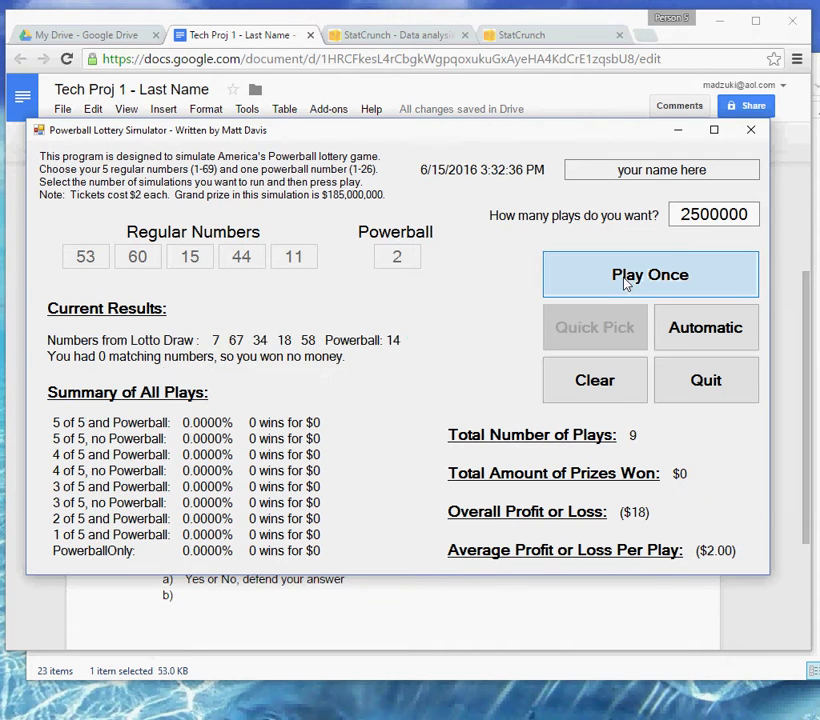
pyautogui.click(625, 283)
pyautogui.click(625, 283)
pyautogui.click(625, 283)
pyautogui.click(625, 283)
pyautogui.click(625, 283)
pyautogui.click(625, 283)
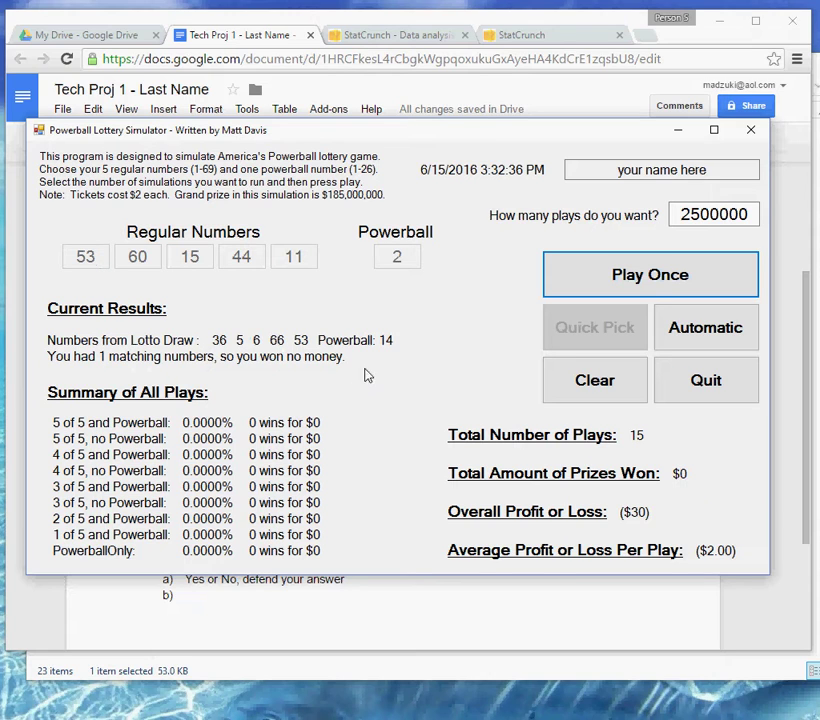
pyautogui.click(656, 286)
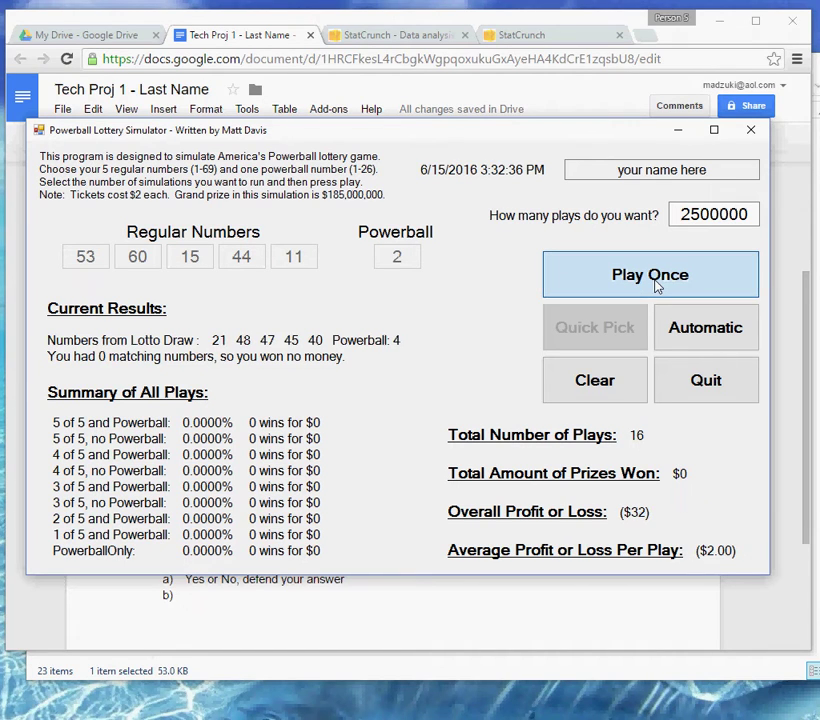
pyautogui.click(656, 286)
pyautogui.click(656, 286)
pyautogui.click(656, 286)
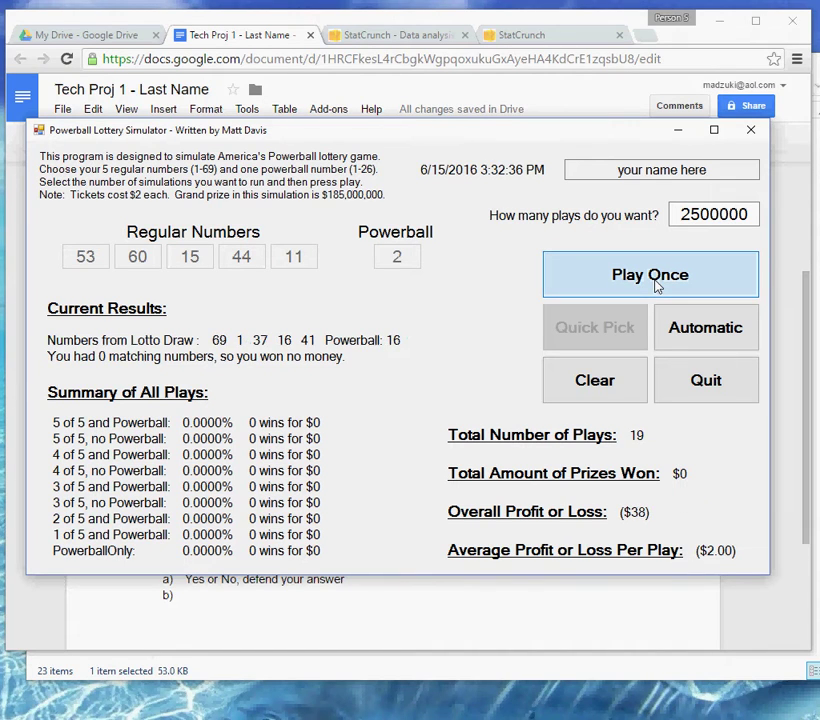
pyautogui.click(656, 286)
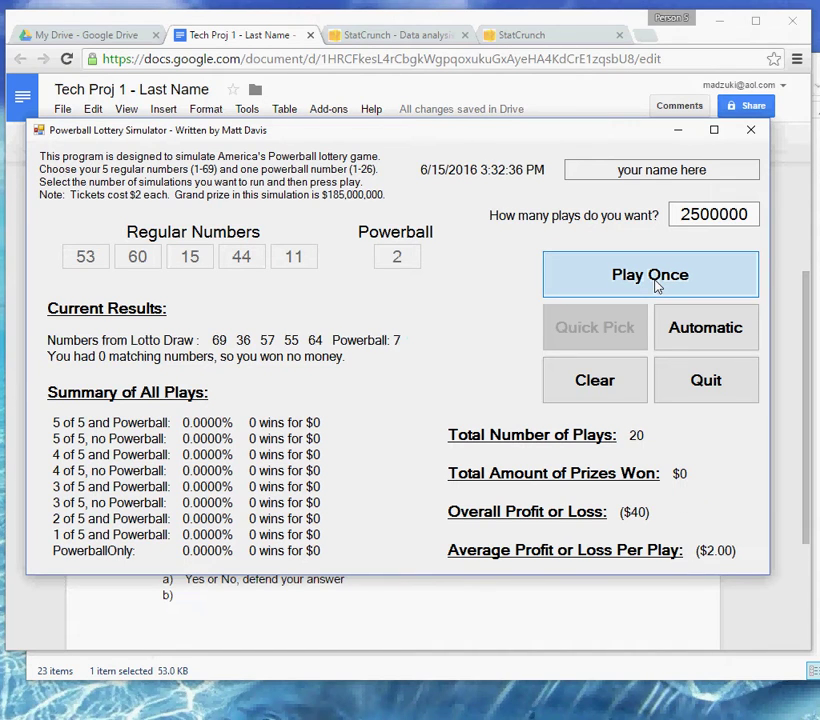
pyautogui.click(656, 286)
pyautogui.click(656, 286)
pyautogui.click(656, 286)
pyautogui.click(656, 286)
pyautogui.click(656, 286)
pyautogui.click(656, 286)
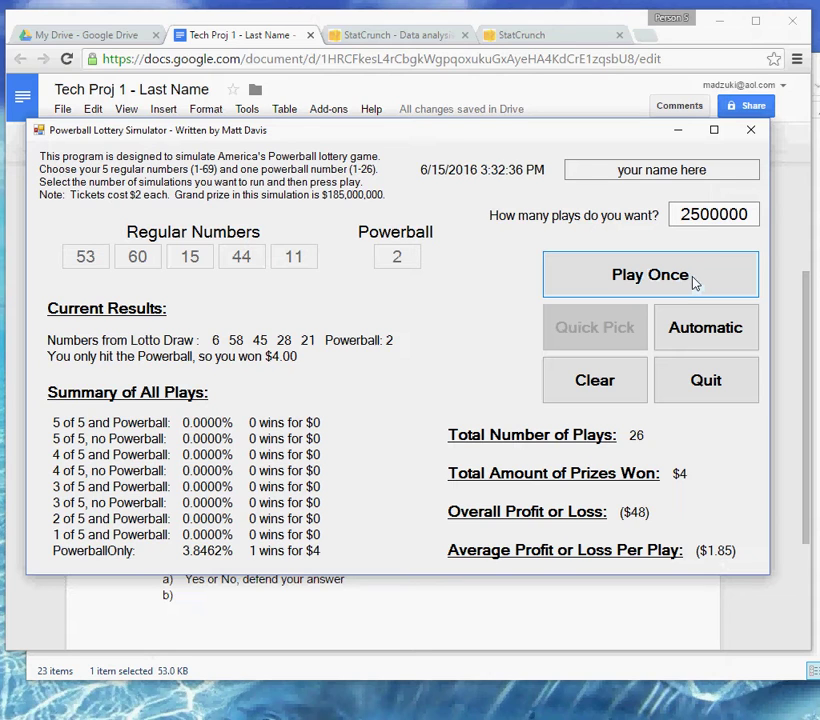
# Step: Run all 2,500,000 plays automatically for a ($4,444,887) loss, then minimize the simulator
pyautogui.click(697, 332)
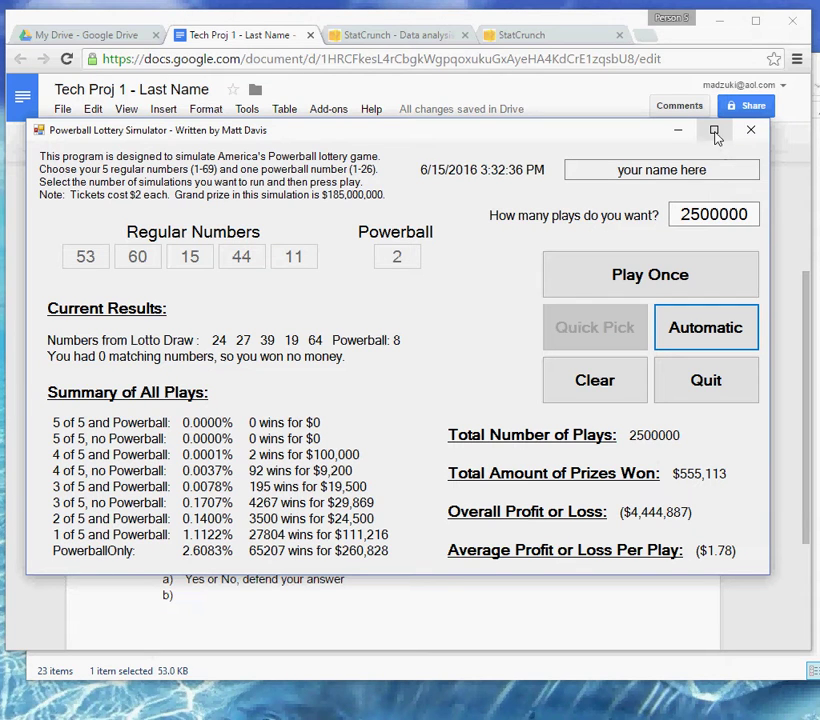
pyautogui.click(715, 137)
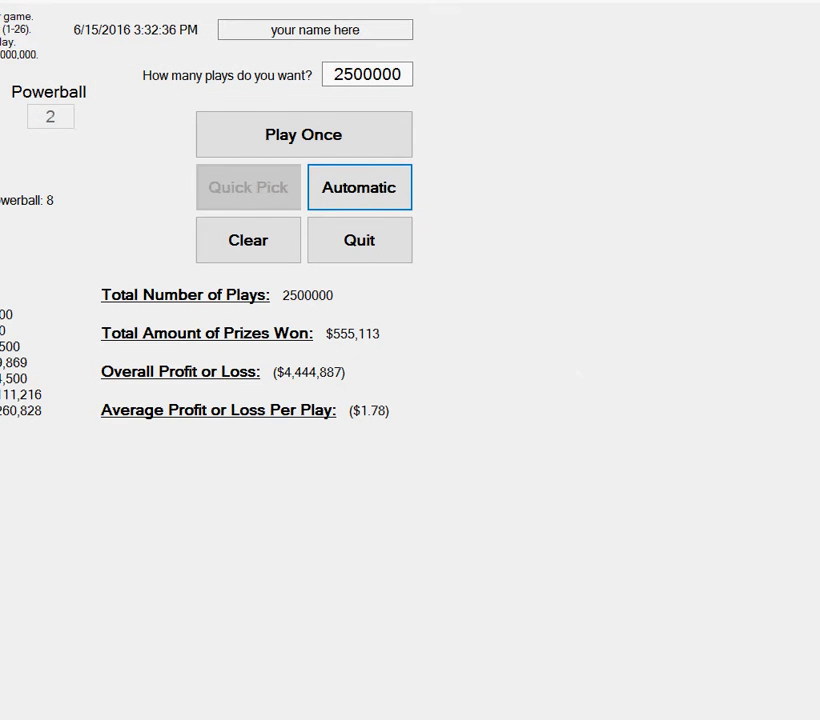
pyautogui.click(714, 132)
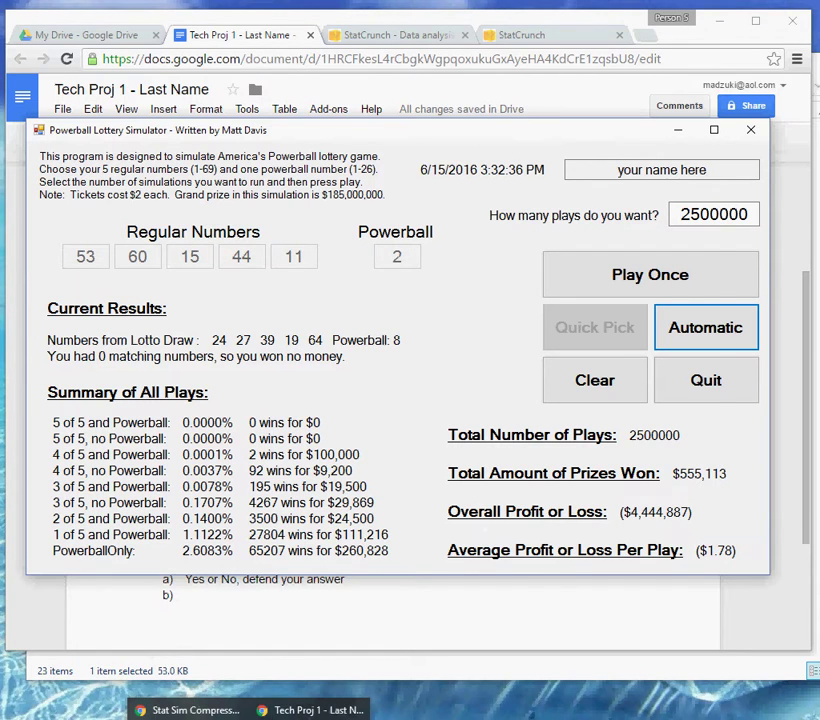
pyautogui.click(216, 702)
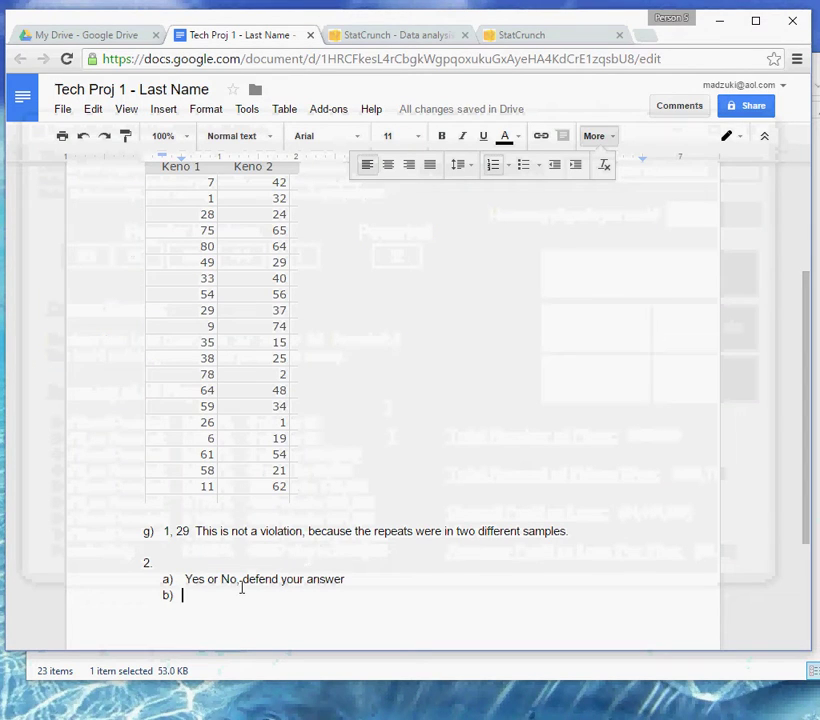
# Step: Replace the b) item with a d) label and paste the Powerball screenshot beneath it
pyautogui.click(168, 595)
pyautogui.click(212, 597)
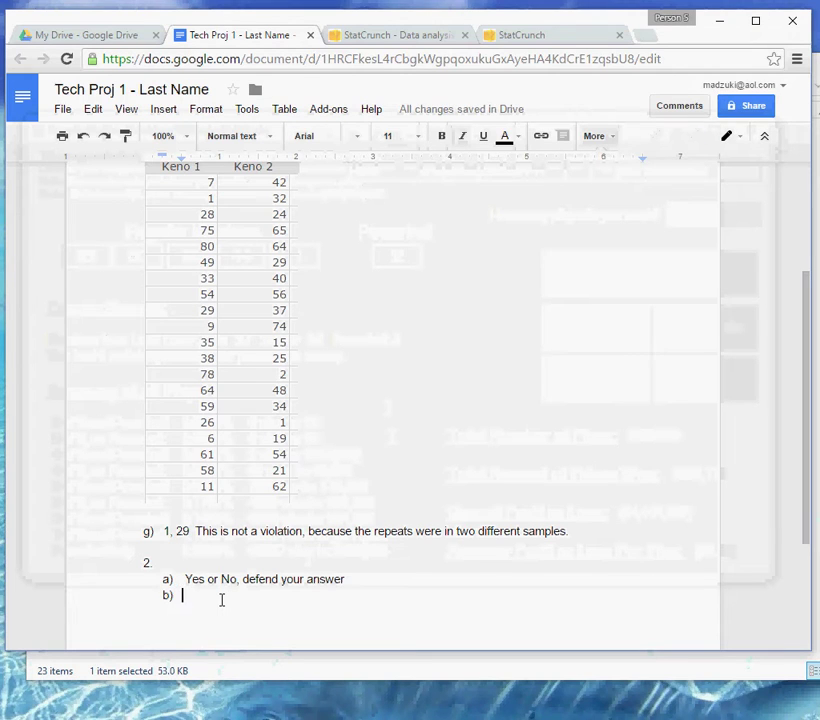
pyautogui.press('BackSpace')
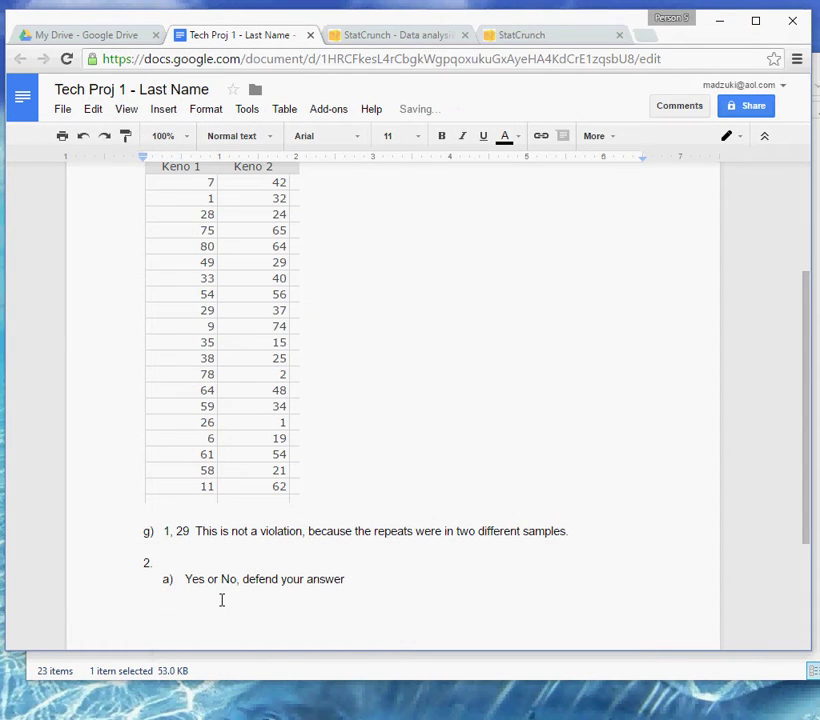
pyautogui.write('d)')
pyautogui.press('Return')
pyautogui.hotkey('ctrl', 'v')
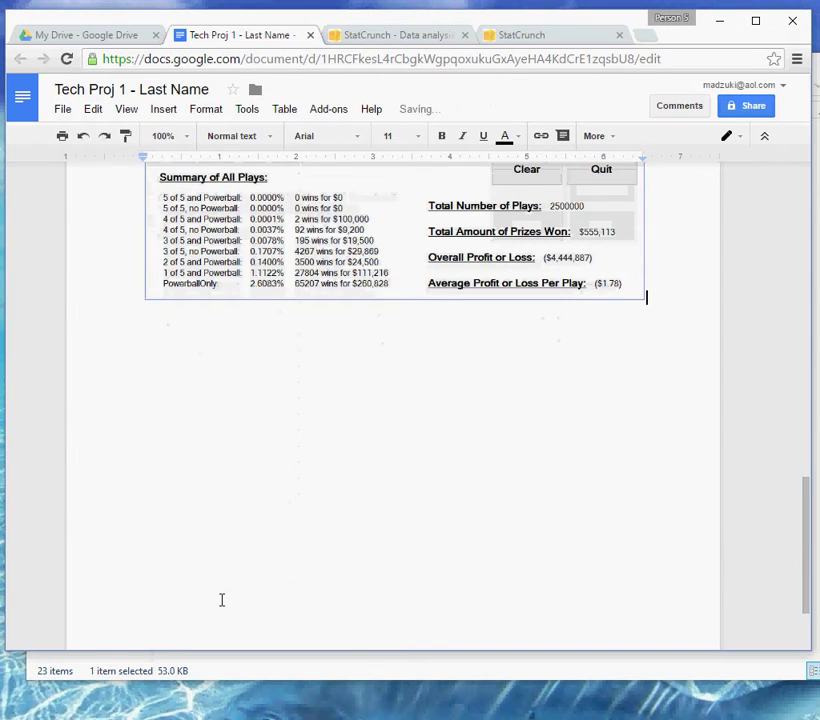
pyautogui.moveTo(810, 503); pyautogui.dragTo(808, 290)
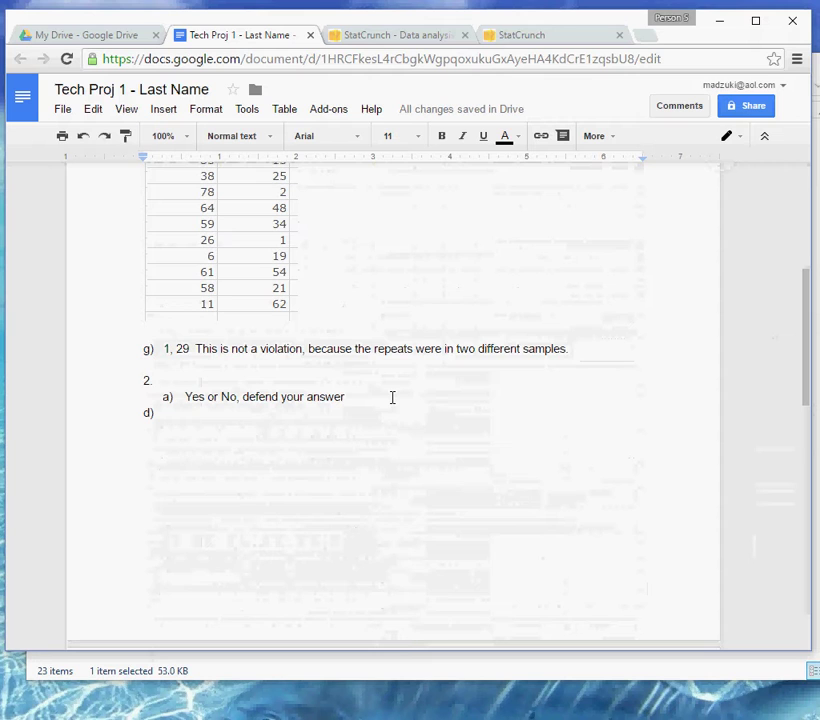
# Step: Shrink the Keno number table image
pyautogui.scroll(-3, 395, 412)
pyautogui.scroll(4, 396, 411)
pyautogui.scroll(2, 344, 395)
pyautogui.scroll(-1, 284, 400)
pyautogui.click(253, 413)
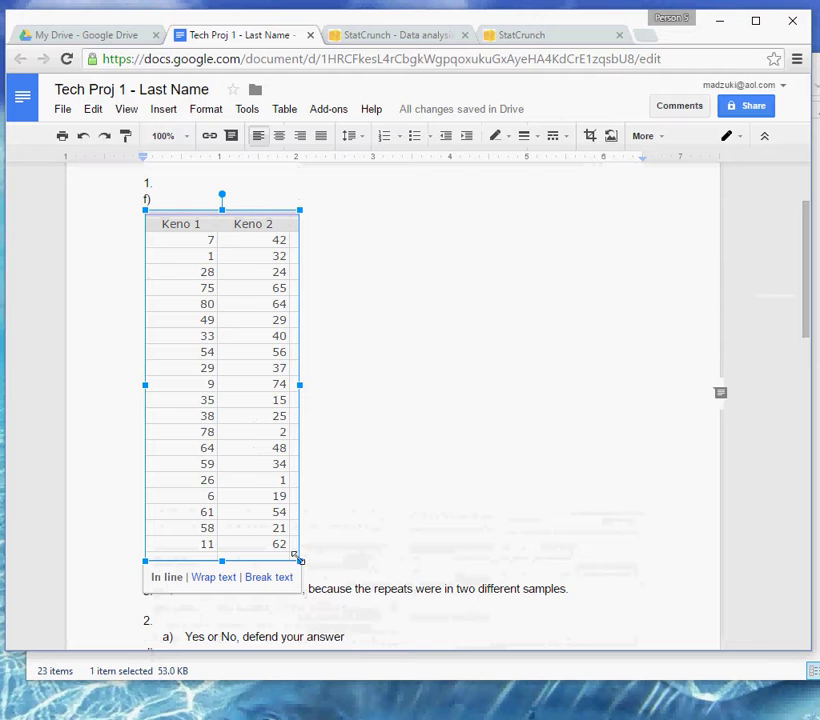
pyautogui.moveTo(295, 543); pyautogui.dragTo(250, 440)
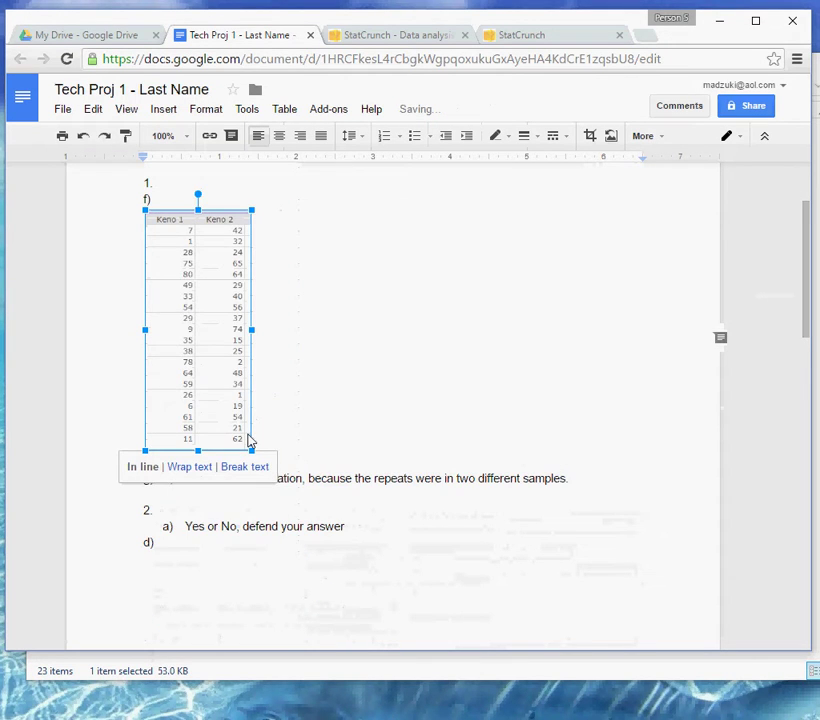
pyautogui.click(423, 388)
# Step: Resize the Powerball screenshot, trimming it down in several small adjustments
pyautogui.scroll(-1, 421, 393)
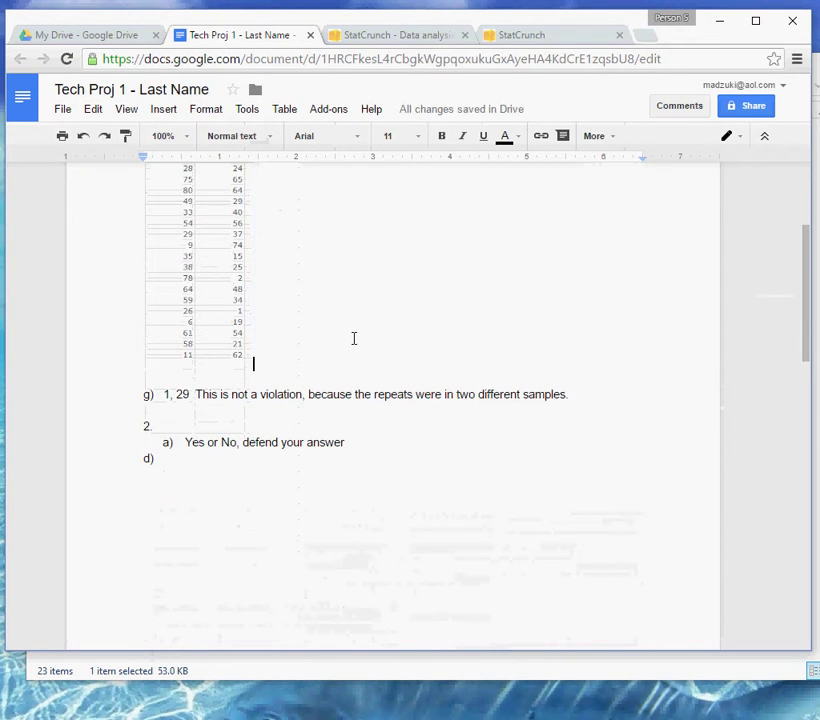
pyautogui.scroll(-10, 354, 340)
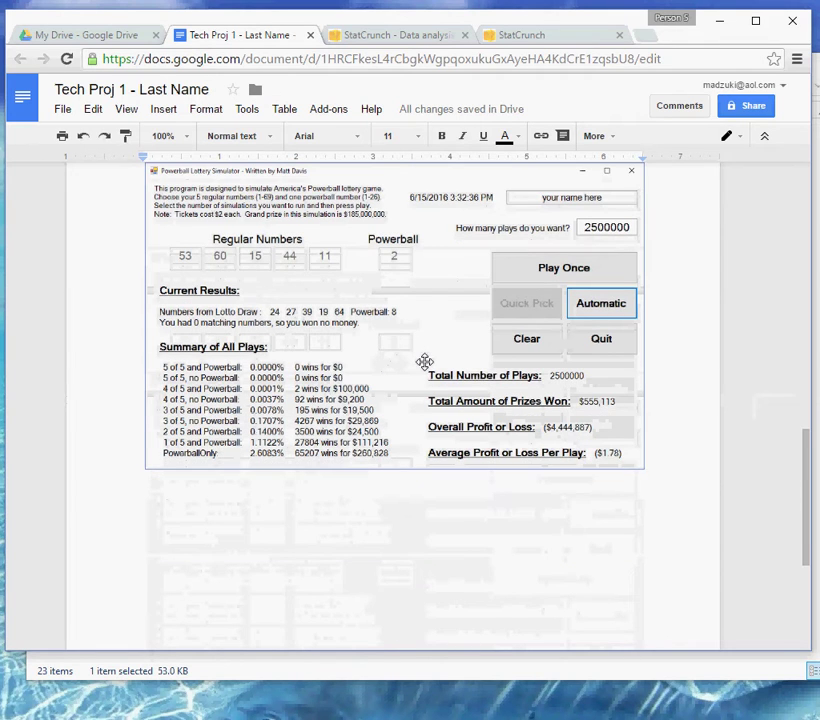
pyautogui.click(426, 356)
pyautogui.moveTo(643, 470); pyautogui.dragTo(515, 397)
pyautogui.scroll(1, 490, 428)
pyautogui.moveTo(516, 551); pyautogui.dragTo(558, 584)
pyautogui.scroll(-3, 565, 598)
pyautogui.moveTo(563, 437); pyautogui.dragTo(555, 430)
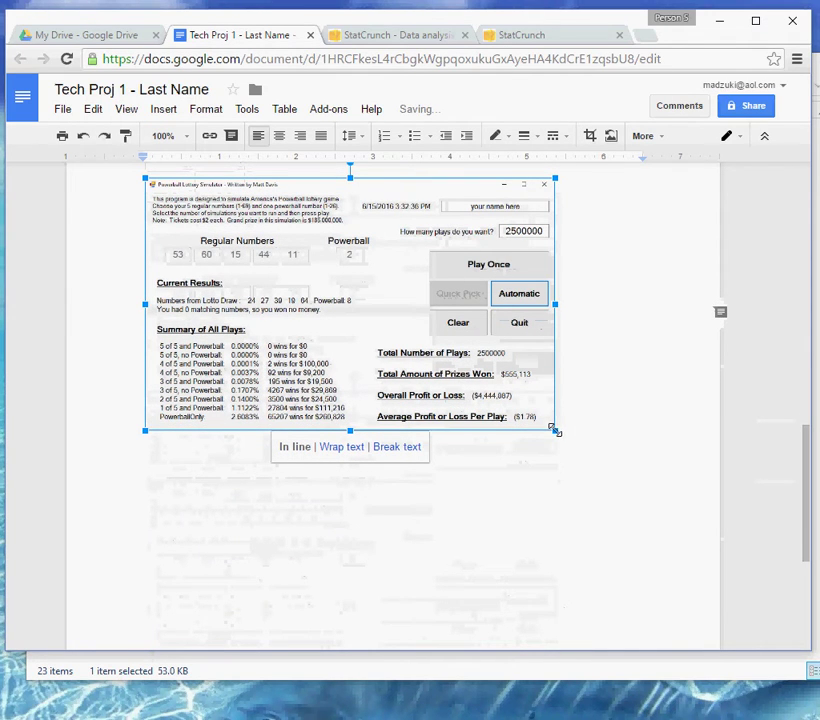
pyautogui.moveTo(555, 430); pyautogui.dragTo(540, 418)
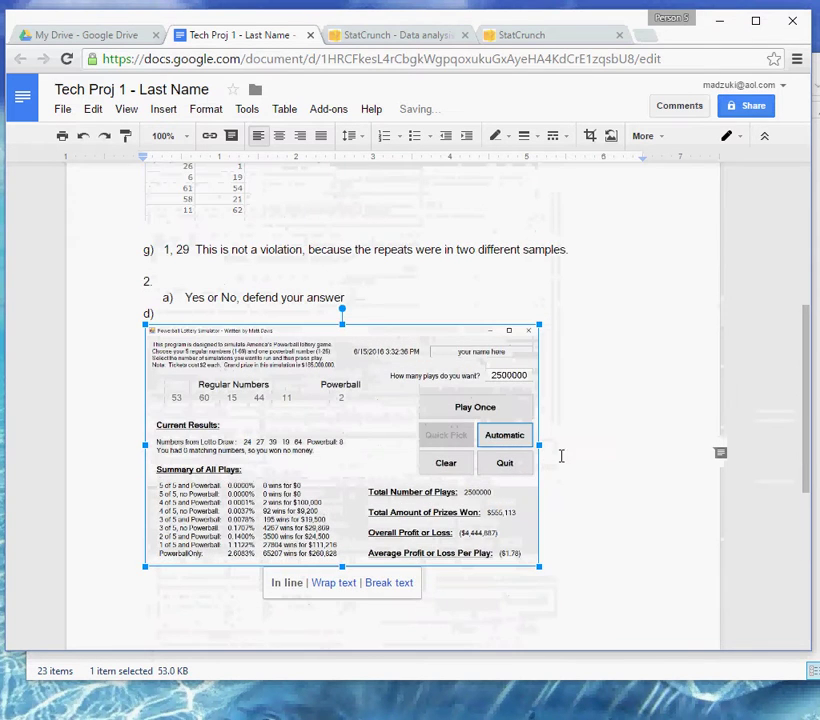
pyautogui.scroll(-2, 586, 448)
pyautogui.click(556, 375)
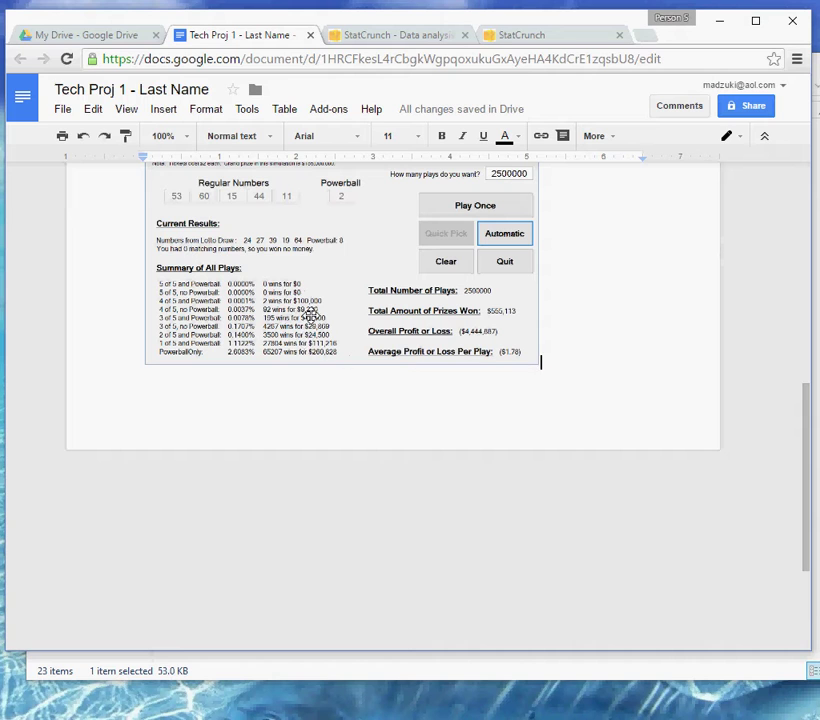
# Step: Enlarge the Powerball screenshot so it spans the full text width
pyautogui.scroll(2, 366, 406)
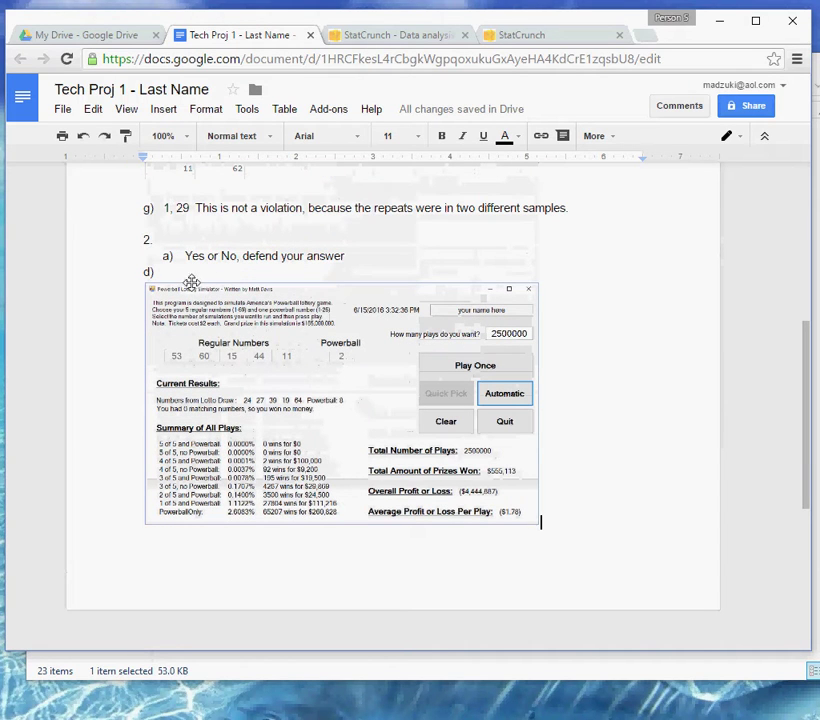
pyautogui.click(300, 375)
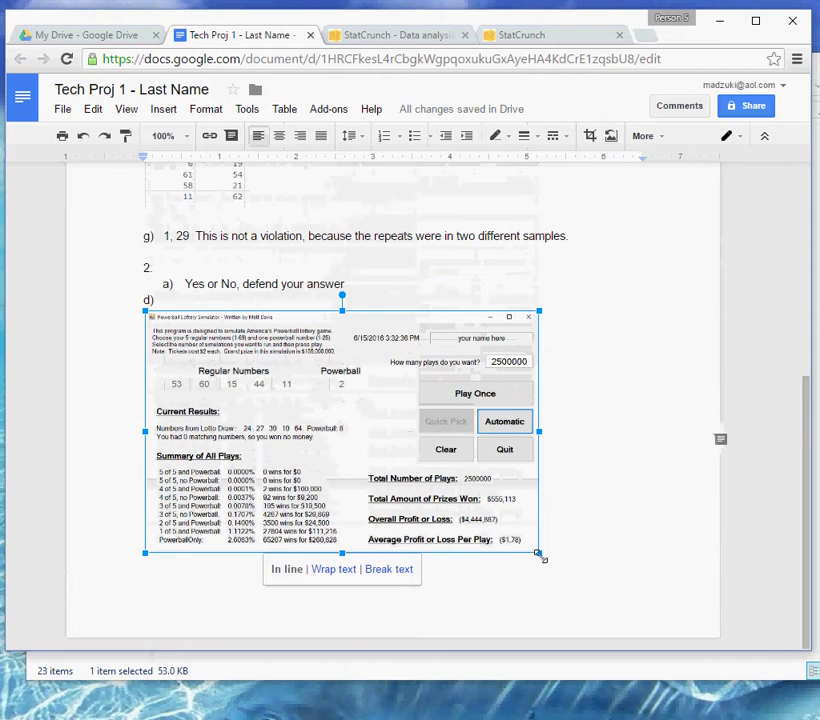
pyautogui.moveTo(540, 555); pyautogui.dragTo(640, 622)
pyautogui.click(366, 287)
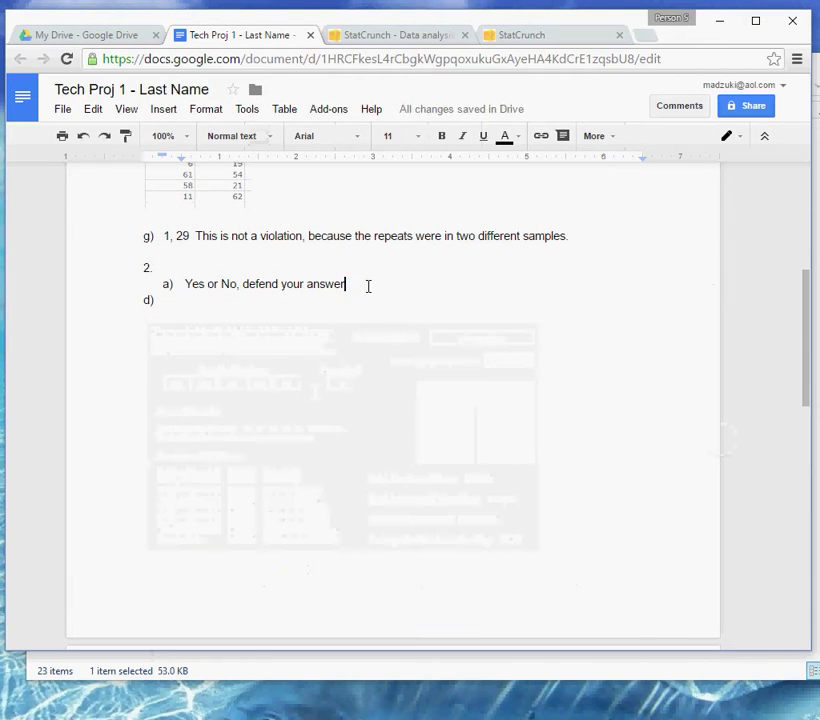
# Step: Insert a blank line after 'defend your answer' so d) and the screenshot start page 2
pyautogui.press('Return')
pyautogui.press('Return')
pyautogui.press('Return')
pyautogui.press('Return')
pyautogui.press('Return')
pyautogui.press('Return')
pyautogui.press('Return')
pyautogui.press('Return')
pyautogui.press('Return')
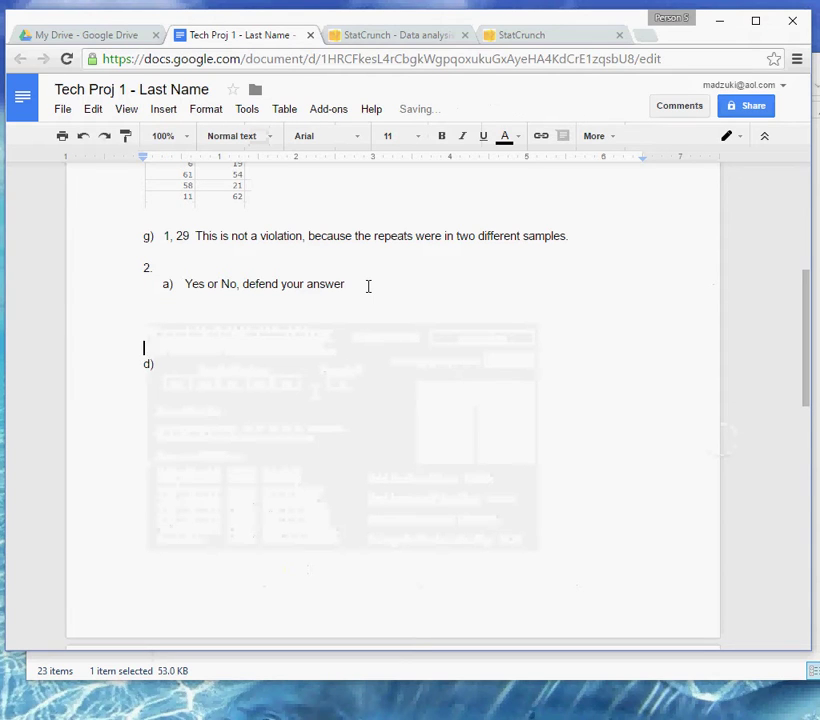
pyautogui.press('Return')
pyautogui.press('Return')
pyautogui.press('Return')
pyautogui.press('Return')
pyautogui.press('Return')
pyautogui.press('Return')
pyautogui.press('BackSpace')
pyautogui.scroll(-3, 348, 320)
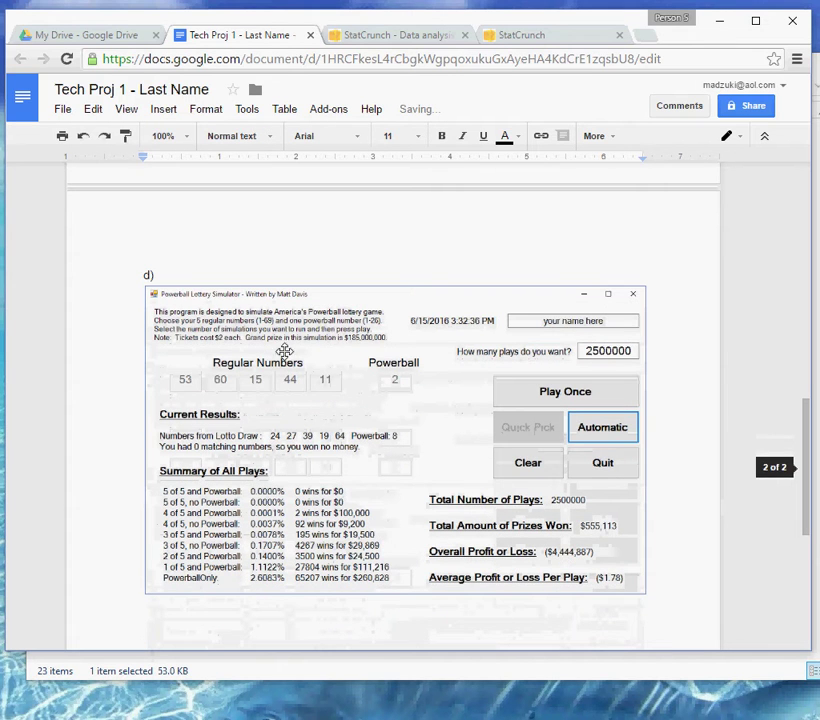
pyautogui.scroll(5, 160, 292)
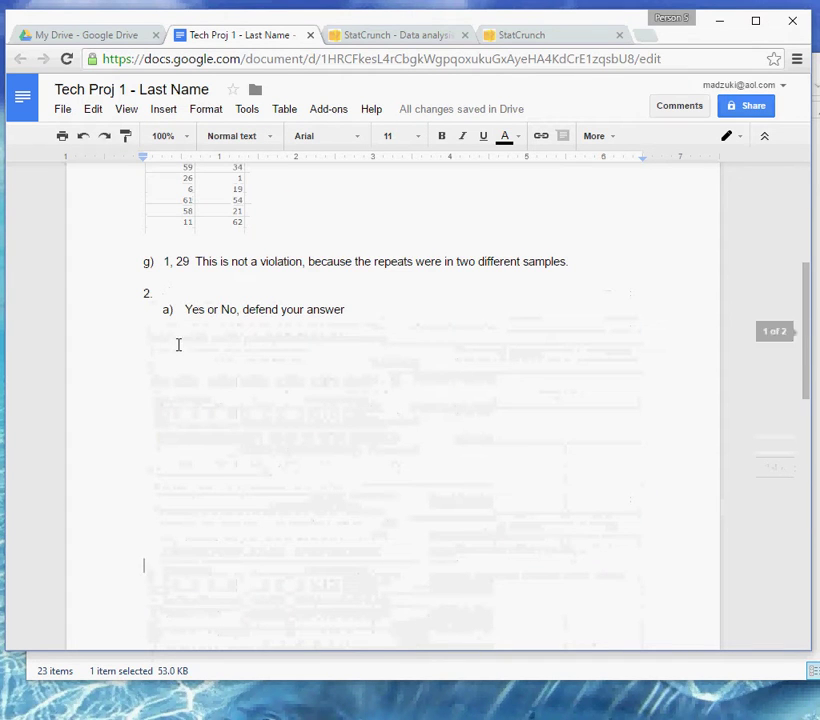
pyautogui.scroll(-5, 295, 487)
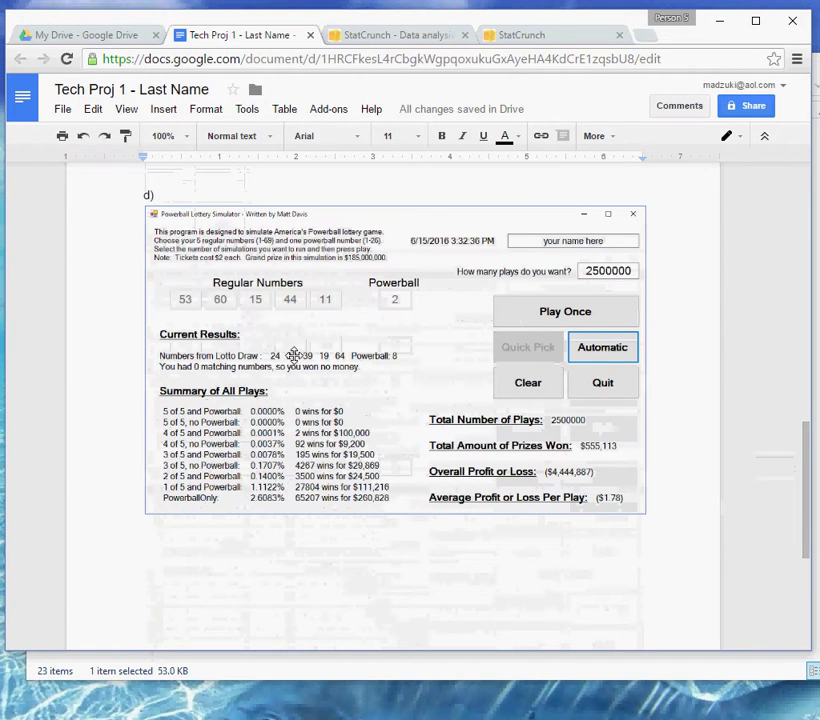
pyautogui.scroll(-2, 675, 421)
# Step: Type 'e)' on a new line right below the Powerball screenshot
pyautogui.click(670, 268)
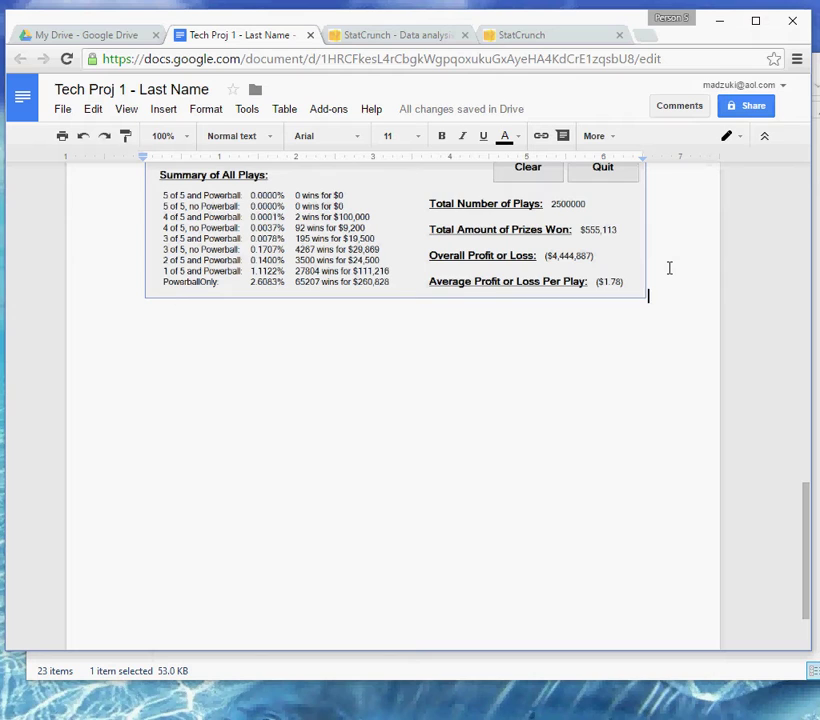
pyautogui.press('Return')
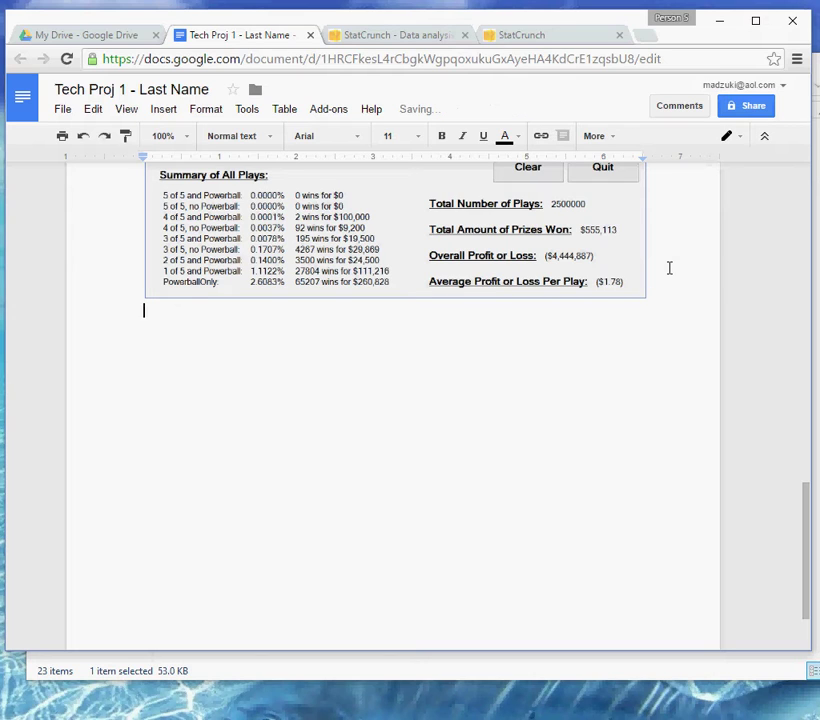
pyautogui.write('e)')
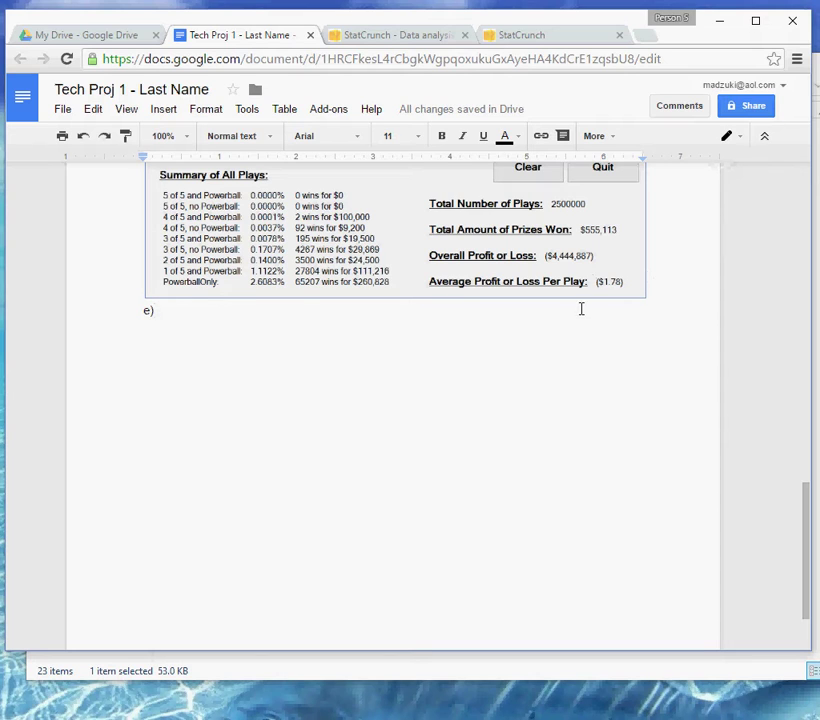
pyautogui.scroll(1, 389, 367)
pyautogui.scroll(3, 389, 367)
pyautogui.scroll(-3, 389, 367)
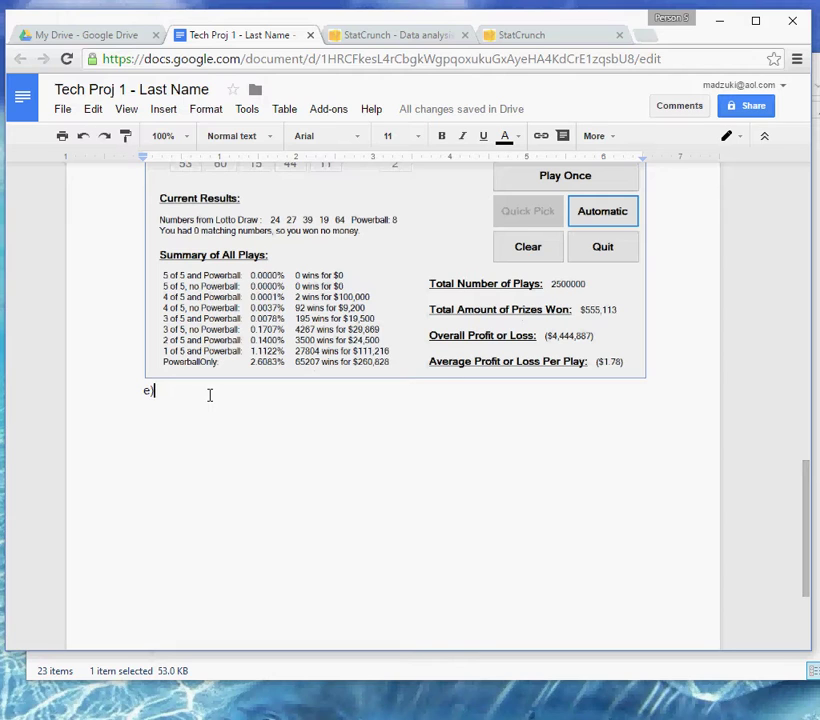
# Step: Write answer e) as '83,614/2500000 = 0.0418 =' and return the caret to its end
pyautogui.write('83')
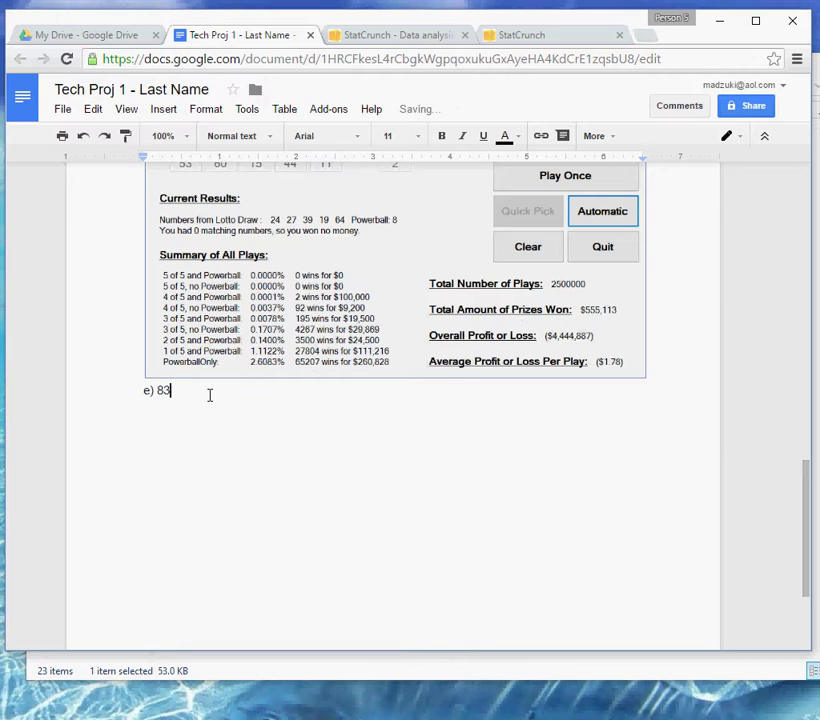
pyautogui.write('.614/2500000 =')
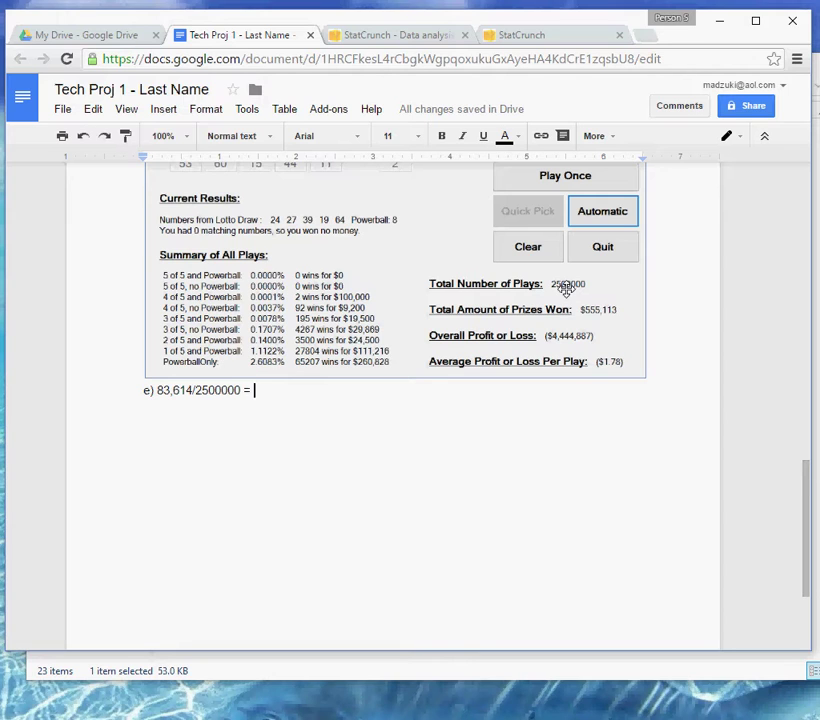
pyautogui.write('0.04')
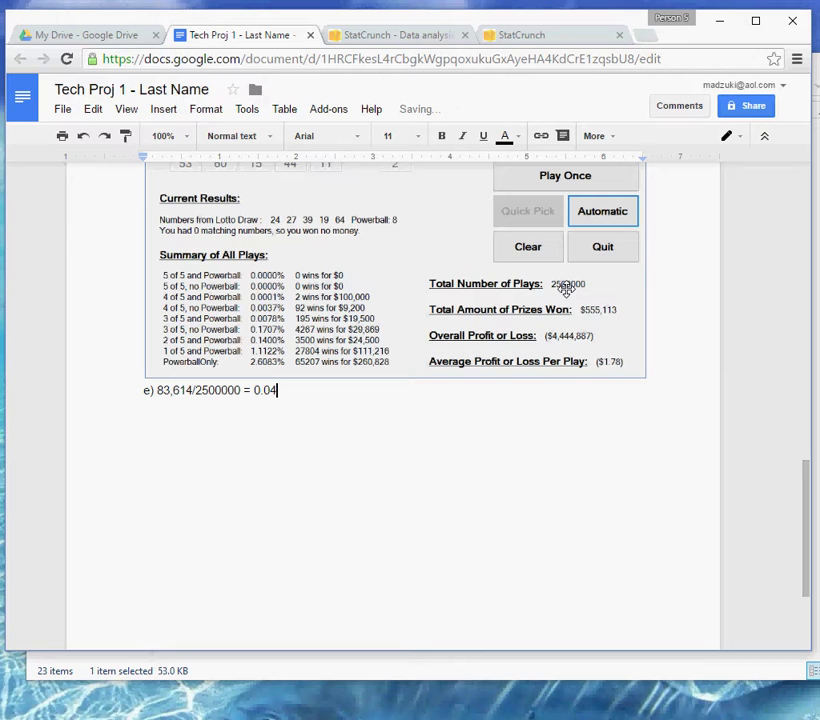
pyautogui.write('18')
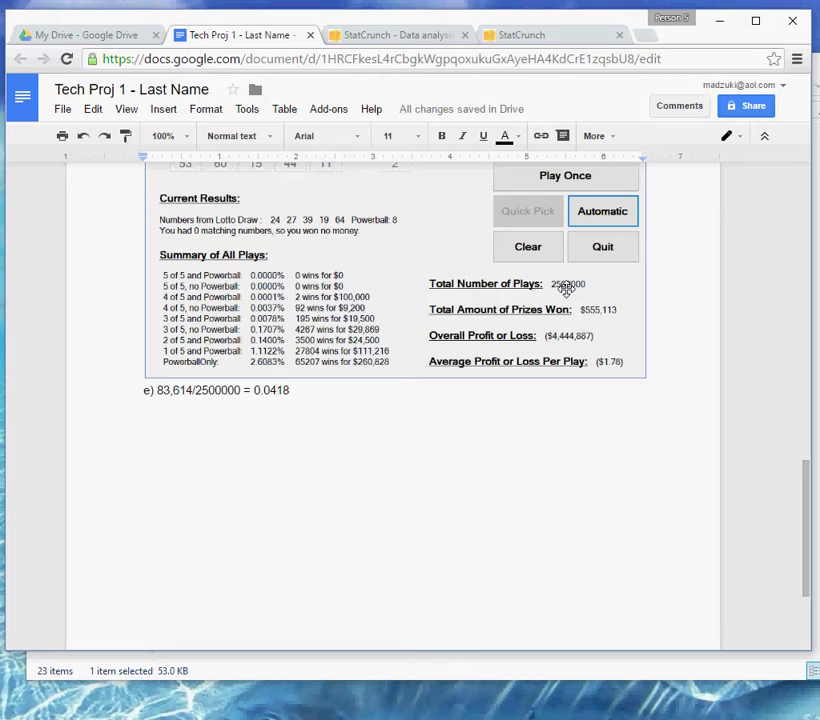
pyautogui.write(' =')
pyautogui.moveTo(157, 390); pyautogui.dragTo(192, 390)
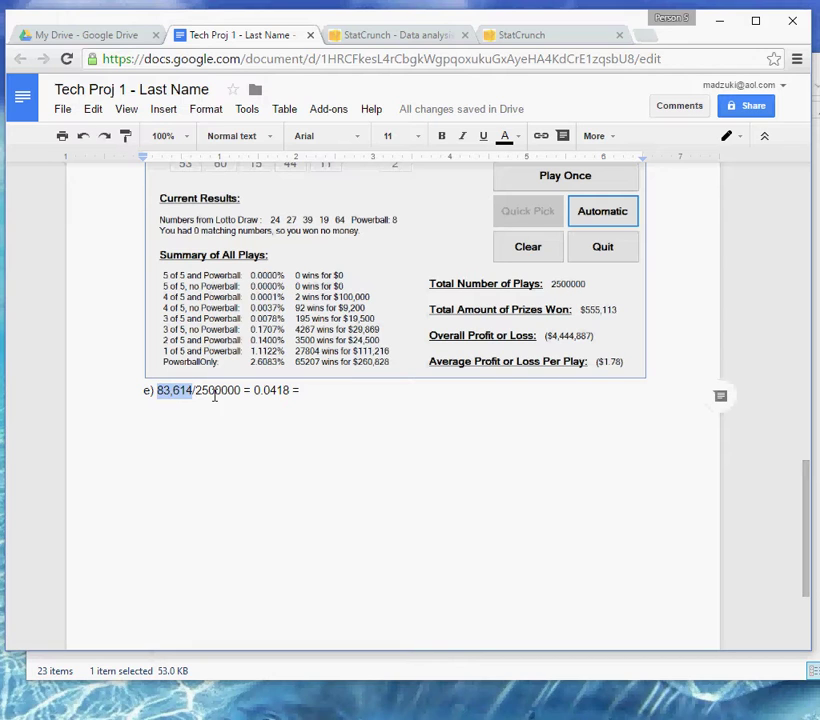
pyautogui.click(323, 393)
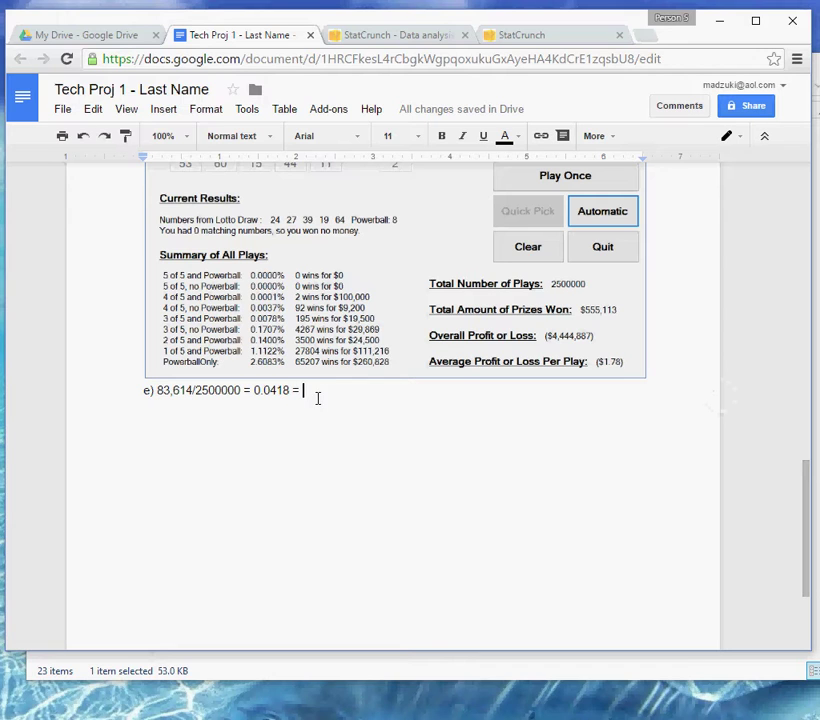
# Step: On a new line under e), write f) 'On average, I lost about $1.78 per play.'
pyautogui.press('Return')
pyautogui.write('f')
pyautogui.write(')')
pyautogui.write('0')
pyautogui.write('n average')
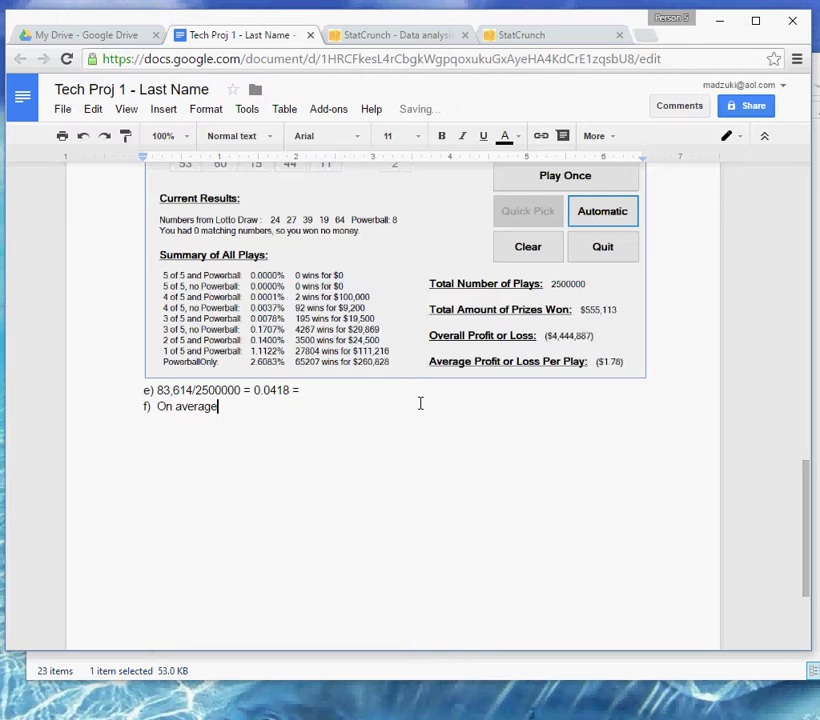
pyautogui.write(', I lost')
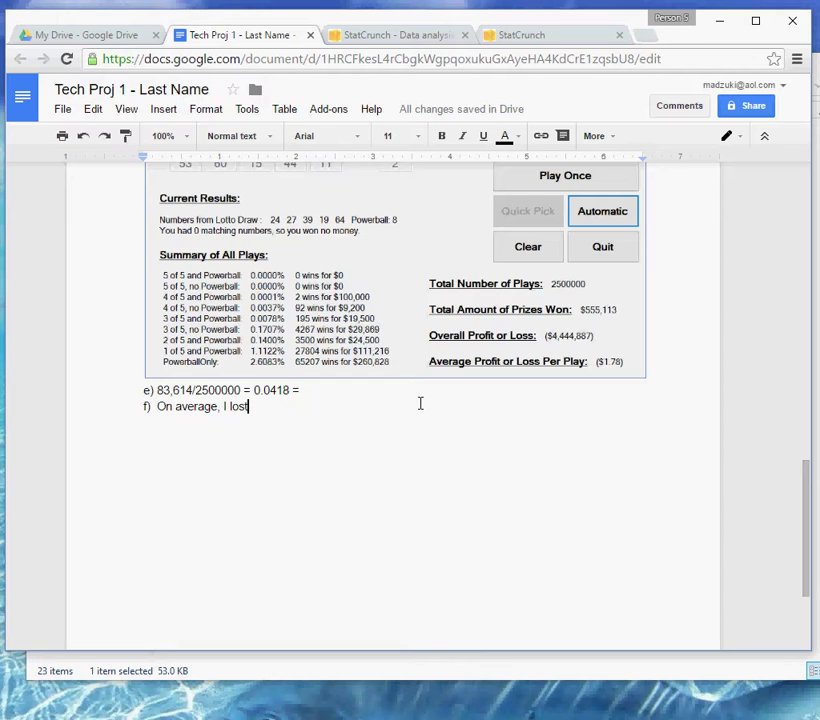
pyautogui.write('about ')
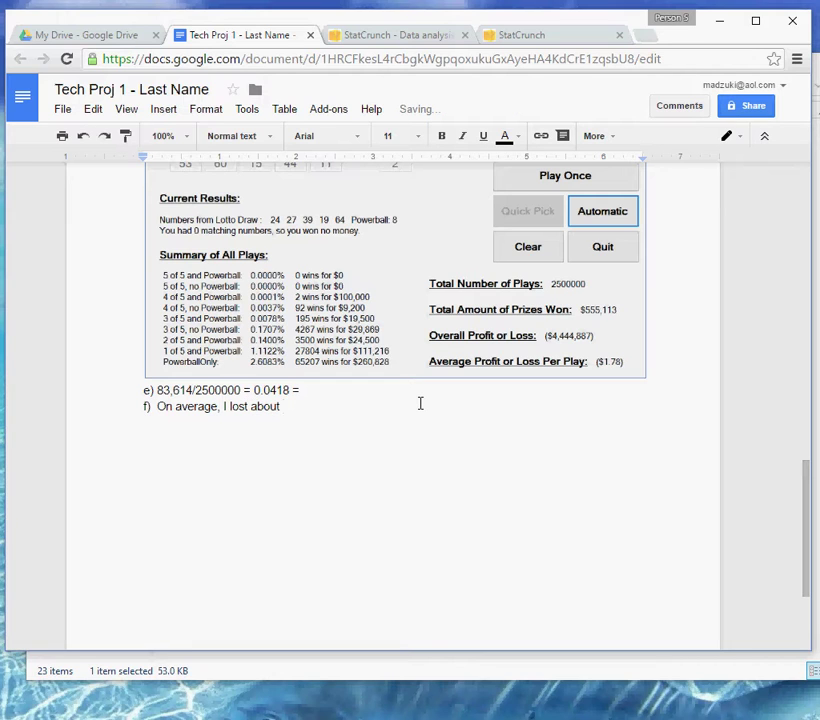
pyautogui.write('$1.1')
pyautogui.press('BackSpace')
pyautogui.press('BackSpace')
pyautogui.write('.78 per play.')
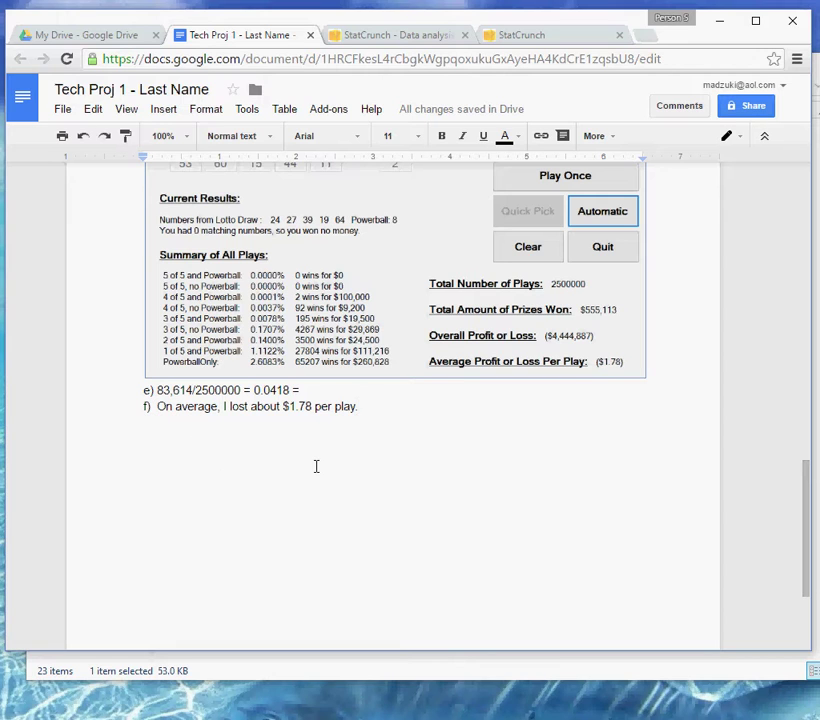
pyautogui.write('.')
# Step: In the simulator, clear the old results and enter regular numbers 1, 2 and 3
pyautogui.hotkey('alt', 'Tab')
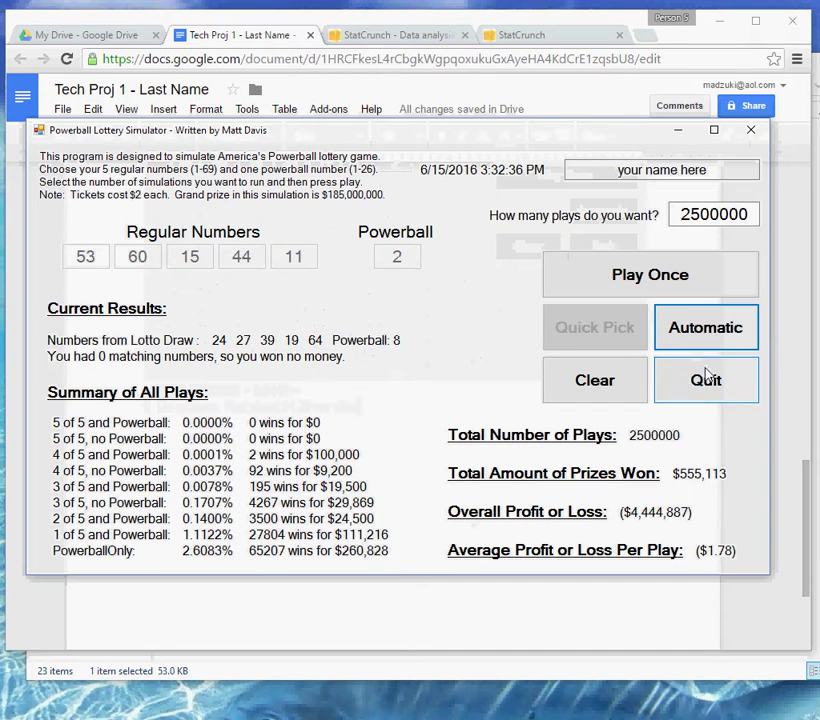
pyautogui.click(615, 388)
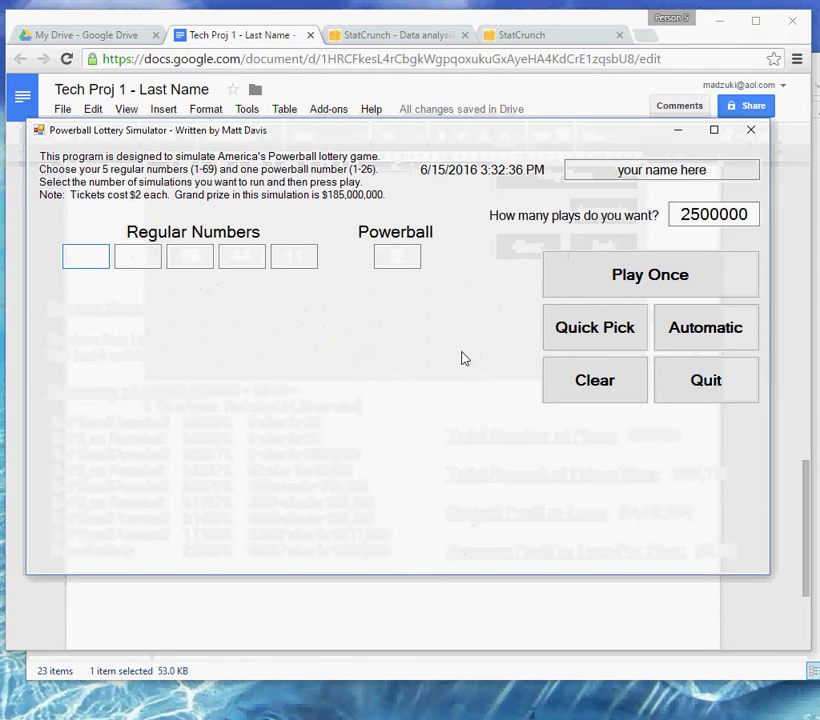
pyautogui.write('1')
pyautogui.press('Tab')
pyautogui.write('2')
pyautogui.press('Tab')
pyautogui.write('3')
# Step: Enter regular numbers 4 and 5 and Powerball 6, then return to the report
pyautogui.press('Tab')
pyautogui.write('4')
pyautogui.press('Tab')
pyautogui.write('6')
pyautogui.press('BackSpace')
pyautogui.write('5')
pyautogui.press('Tab')
pyautogui.write('6')
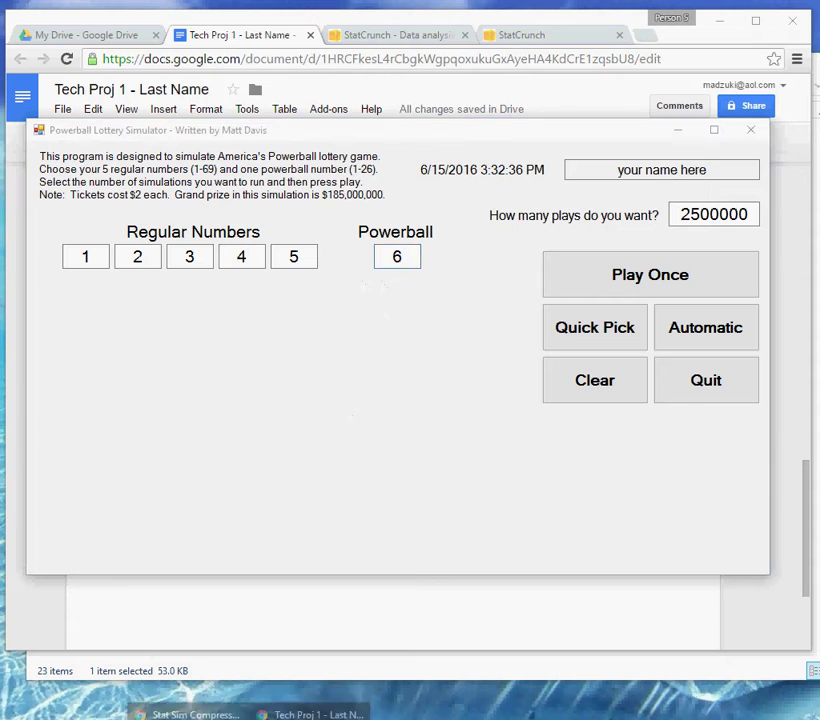
pyautogui.click(322, 705)
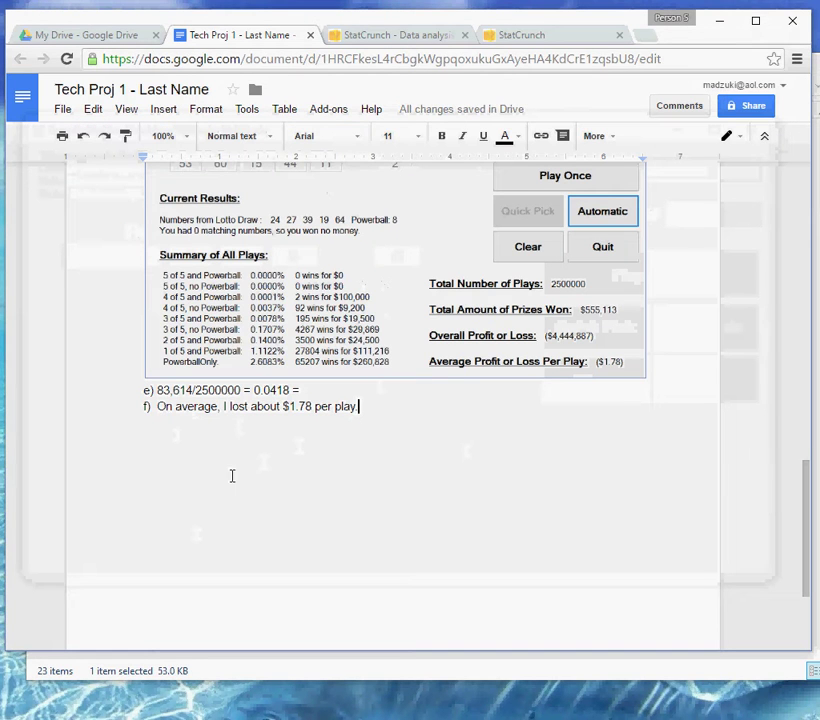
# Step: Add blank lines between item g) and question 2
pyautogui.scroll(10, 434, 397)
pyautogui.scroll(4, 428, 398)
pyautogui.scroll(-2, 480, 335)
pyautogui.scroll(-10, 475, 345)
pyautogui.scroll(7, 474, 345)
pyautogui.scroll(-3, 474, 345)
pyautogui.scroll(4, 475, 342)
pyautogui.scroll(3, 475, 341)
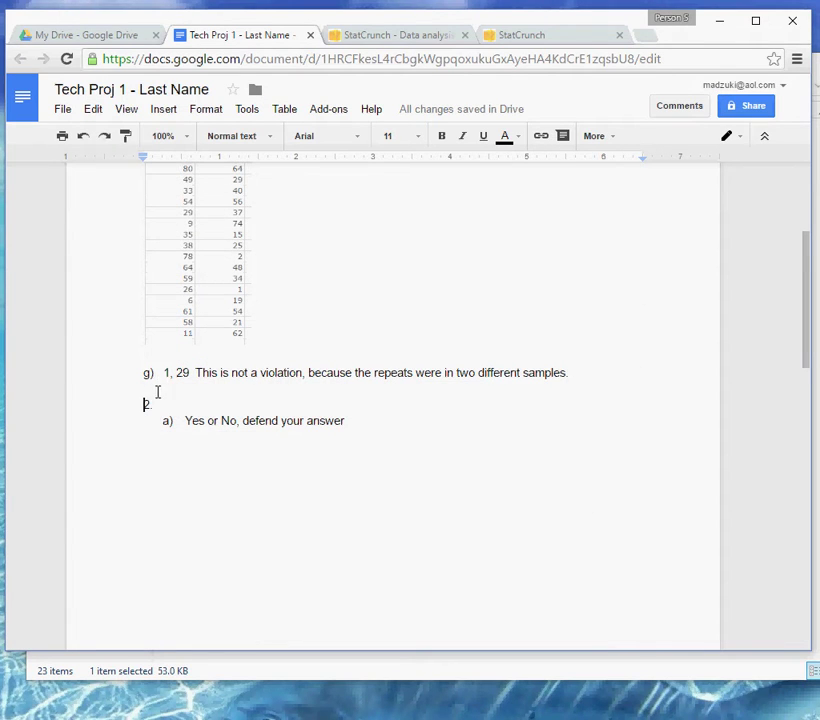
pyautogui.doubleClick(157, 391)
pyautogui.press('Return')
pyautogui.press('Return')
pyautogui.press('Return')
pyautogui.press('Return')
pyautogui.press('Return')
pyautogui.press('Return')
pyautogui.press('Return')
pyautogui.press('Return')
pyautogui.press('Return')
pyautogui.press('Return')
pyautogui.press('Return')
pyautogui.press('Return')
pyautogui.press('Return')
pyautogui.press('Return')
pyautogui.press('Return')
pyautogui.press('Return')
pyautogui.press('Return')
pyautogui.press('Return')
pyautogui.press('Return')
pyautogui.press('Return')
pyautogui.press('Return')
# Step: Delete the empty lines above d) and select the Yes or No prompt of question 2 a)
pyautogui.scroll(-7, 157, 392)
pyautogui.scroll(2, 209, 336)
pyautogui.moveTo(170, 533); pyautogui.dragTo(182, 288)
pyautogui.press('BackSpace')
pyautogui.press('BackSpace')
pyautogui.press('BackSpace')
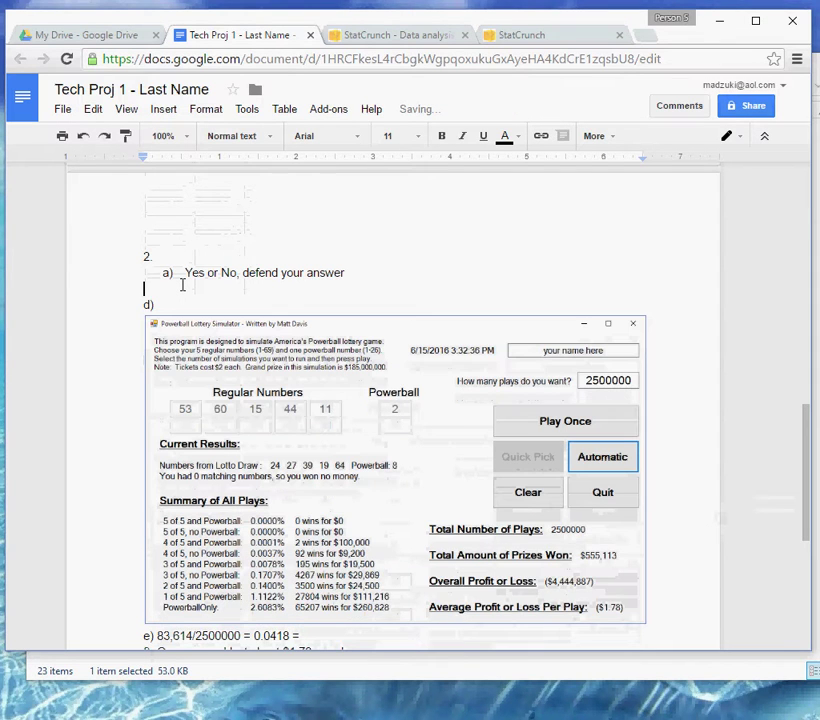
pyautogui.scroll(-4, 257, 365)
pyautogui.scroll(3, 340, 500)
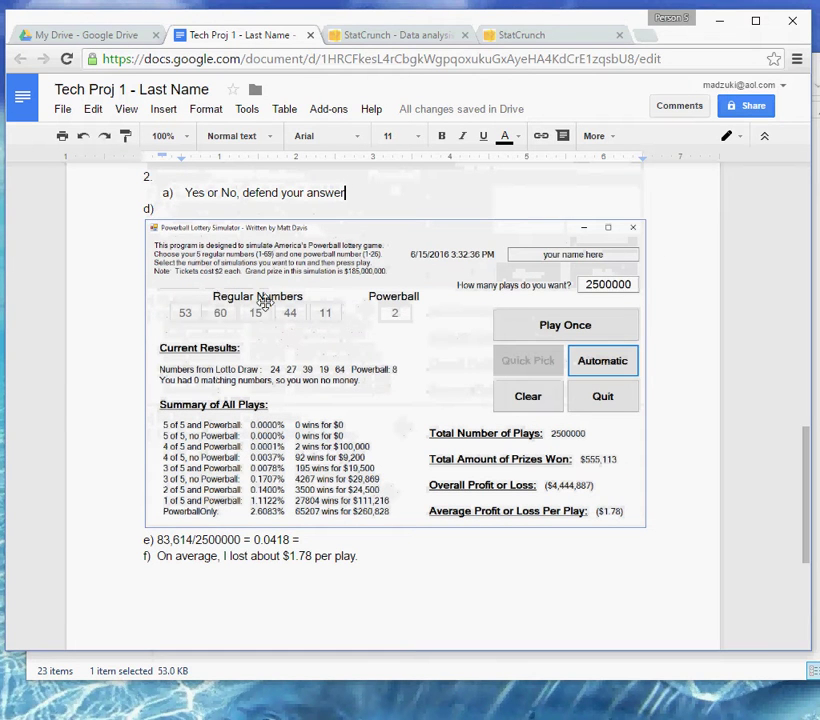
pyautogui.moveTo(185, 192); pyautogui.dragTo(362, 193)
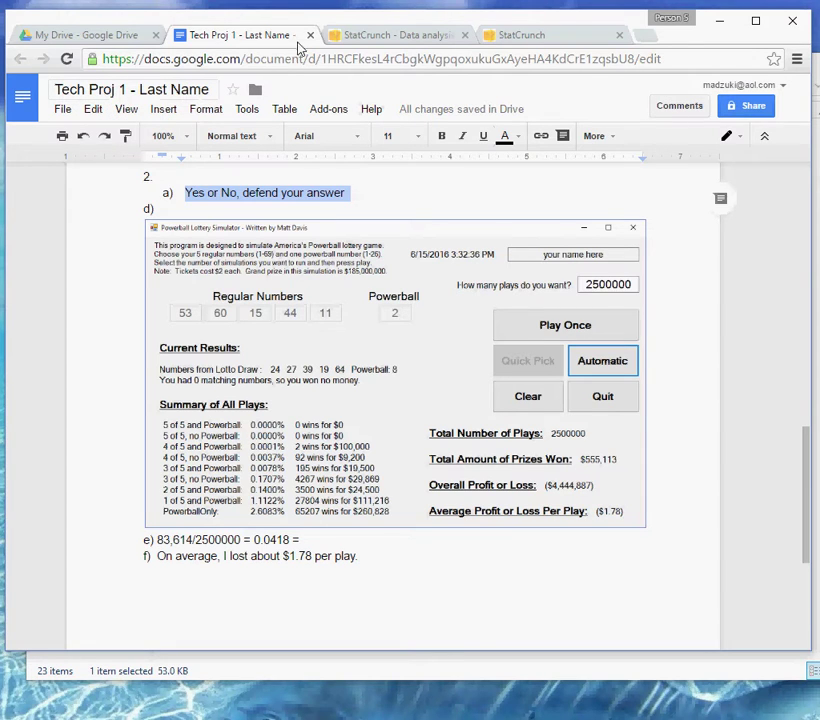
# Step: Switch to My Drive and bring up the context menu for Tech Proj 1 - Last Name
pyautogui.click(85, 30)
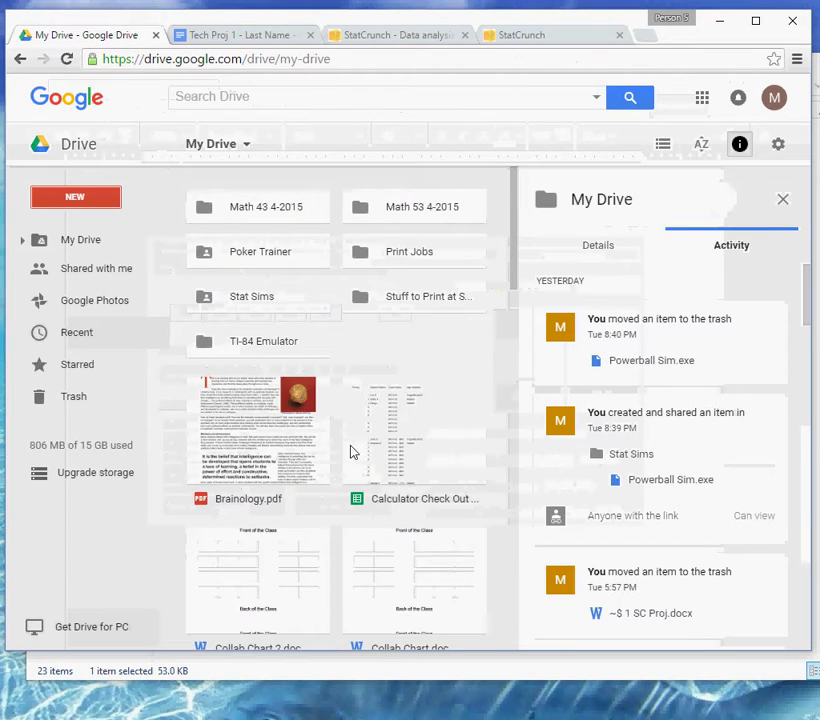
pyautogui.scroll(-9, 353, 448)
pyautogui.scroll(-5, 353, 452)
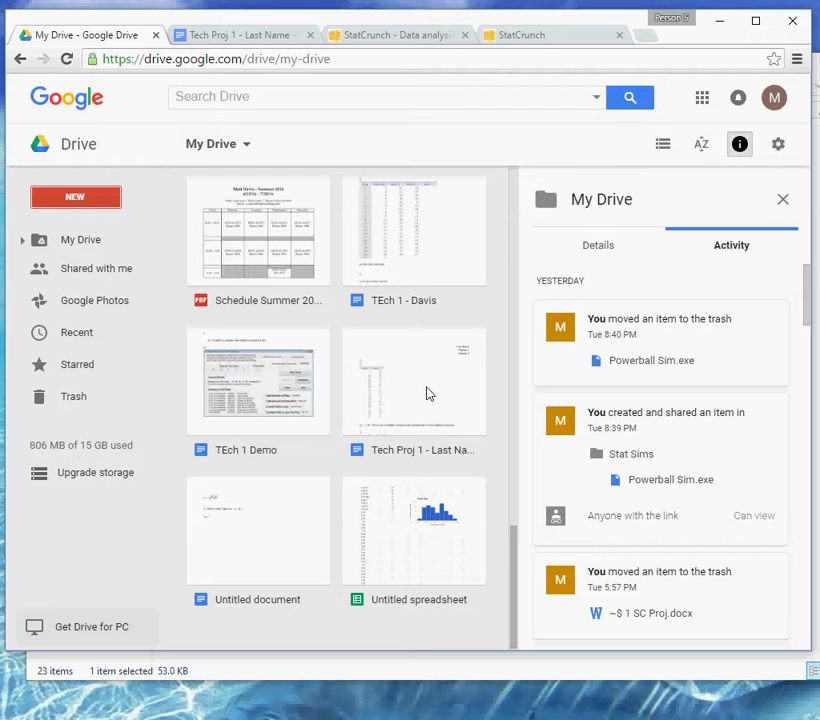
pyautogui.rightClick(429, 393)
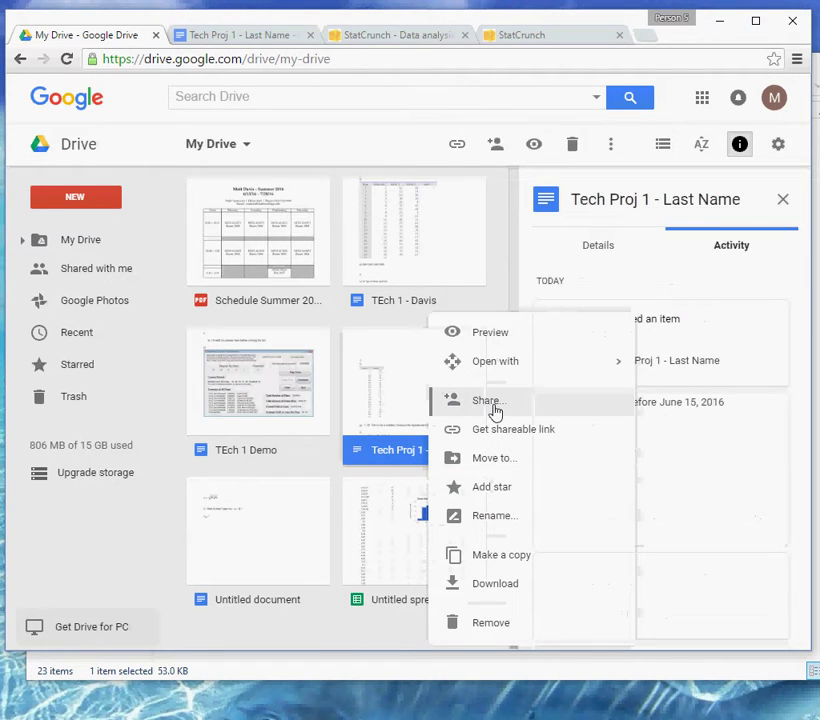
# Step: Change the report's link sharing to 'On - Anyone with the link' can view and save
pyautogui.click(488, 401)
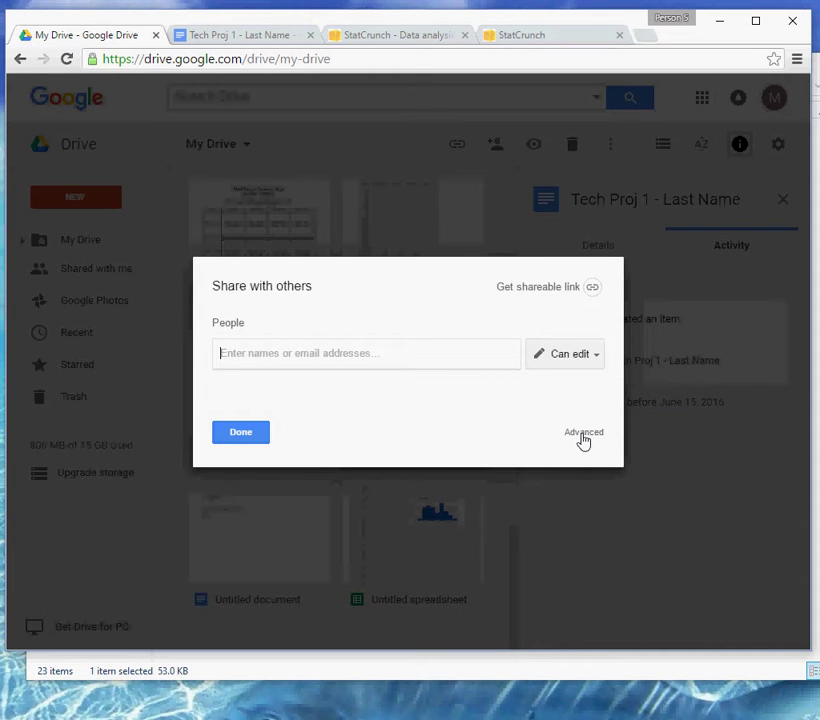
pyautogui.click(583, 437)
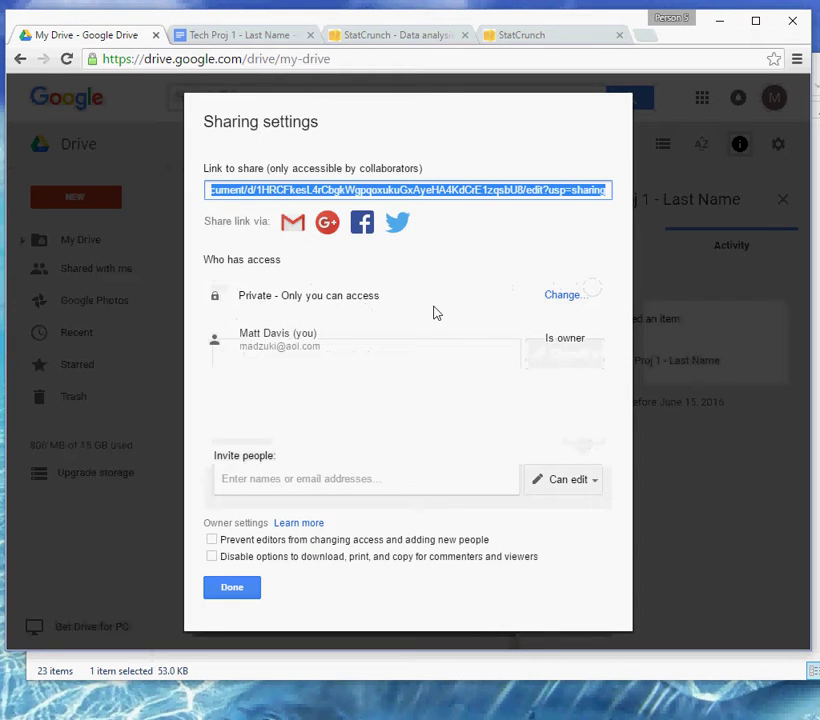
pyautogui.click(560, 297)
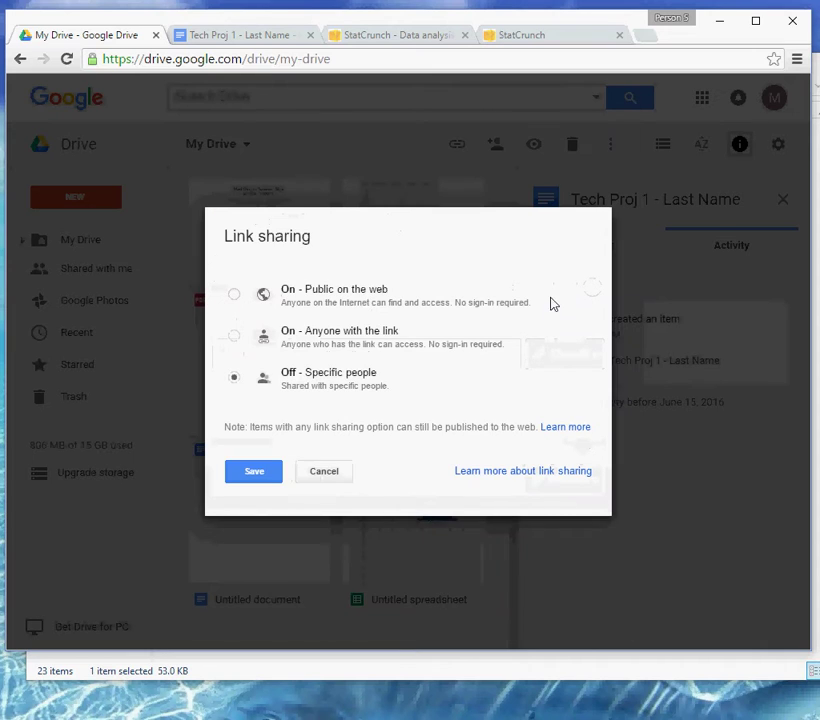
pyautogui.click(236, 342)
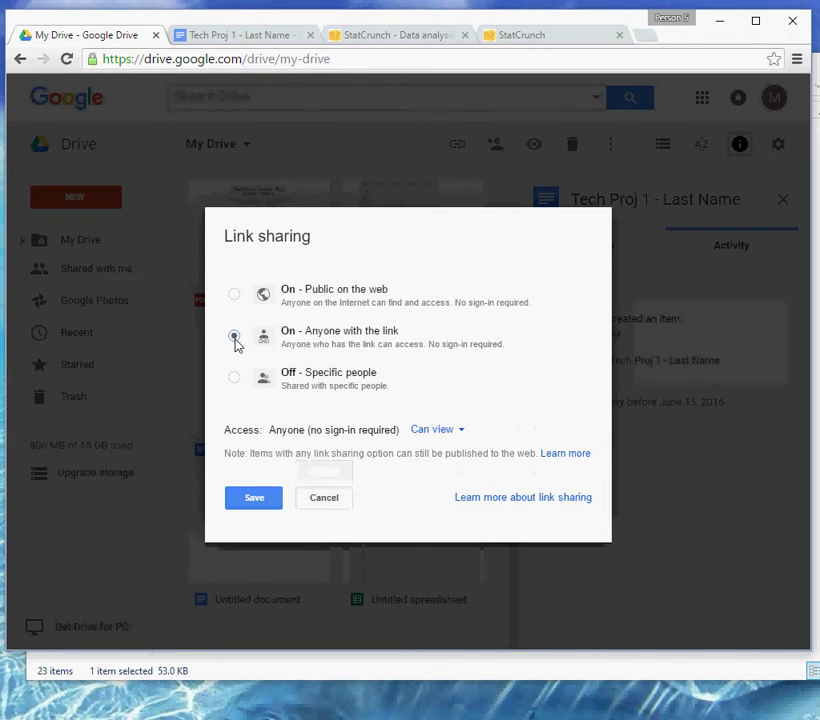
pyautogui.click(262, 504)
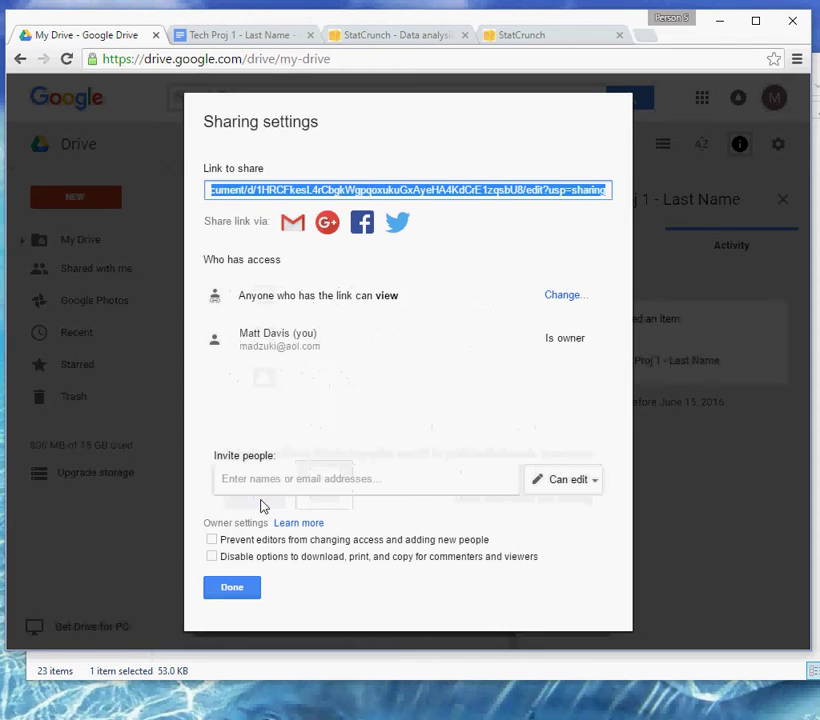
pyautogui.rightClick(378, 195)
# Step: Copy the Tech Proj 1 share link and close the settings with Done
pyautogui.click(413, 205)
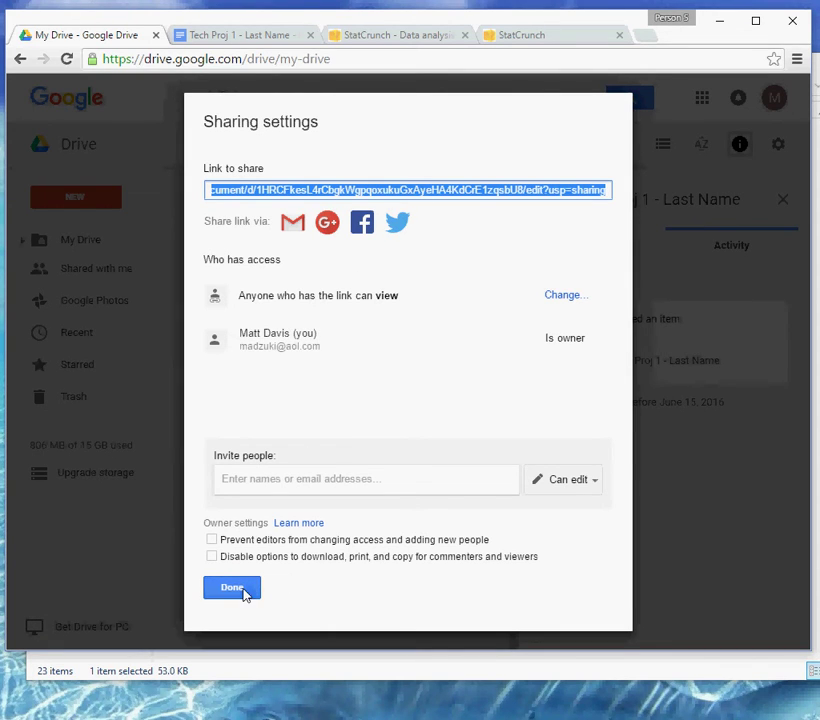
pyautogui.click(232, 588)
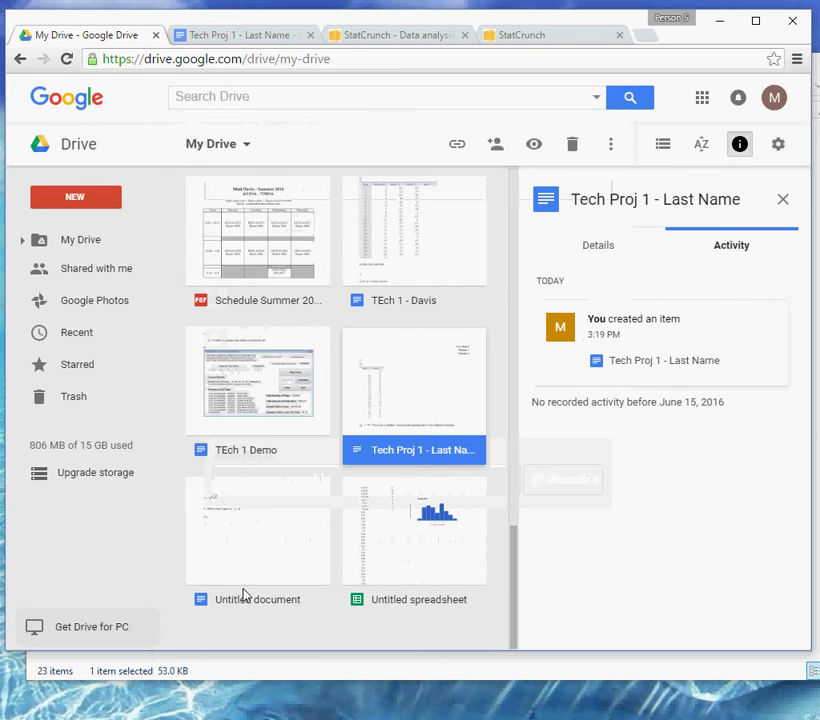